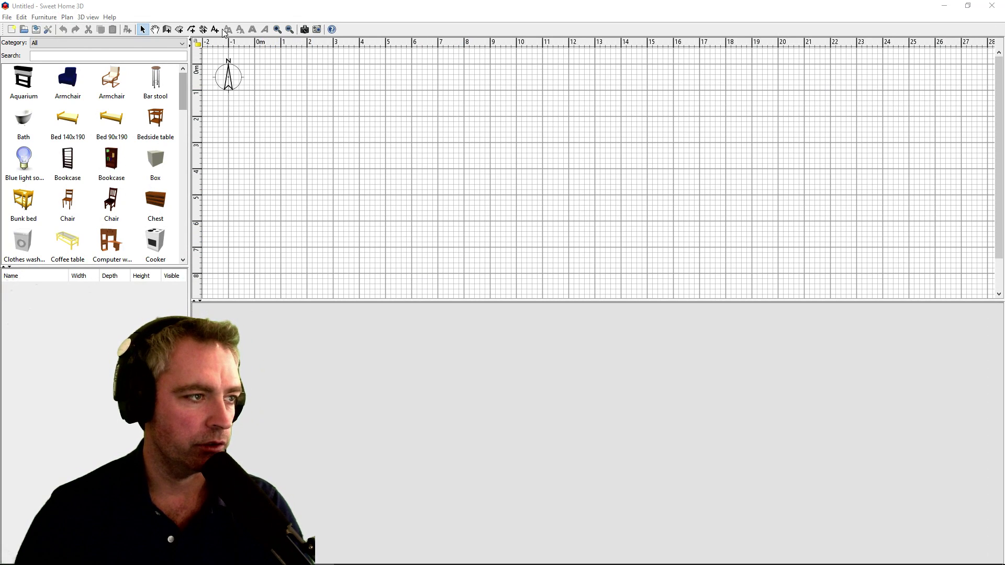
Draw the upper, left and lower walls of a room about 7.3 m wide and 6 m deep, leaving its right side open.
{"action": "left_click", "coordinate": [168, 30]}
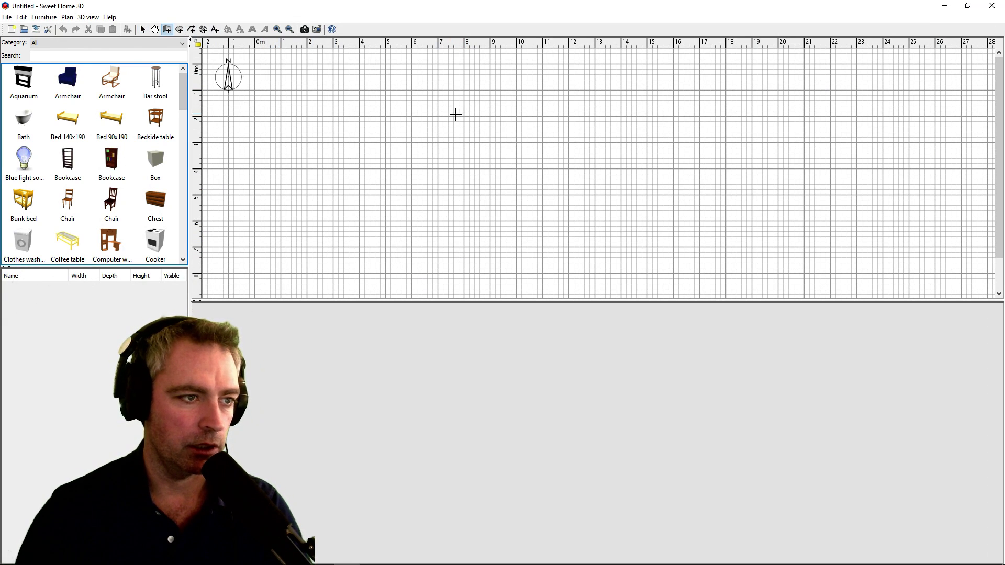
{"action": "left_click", "coordinate": [487, 116]}
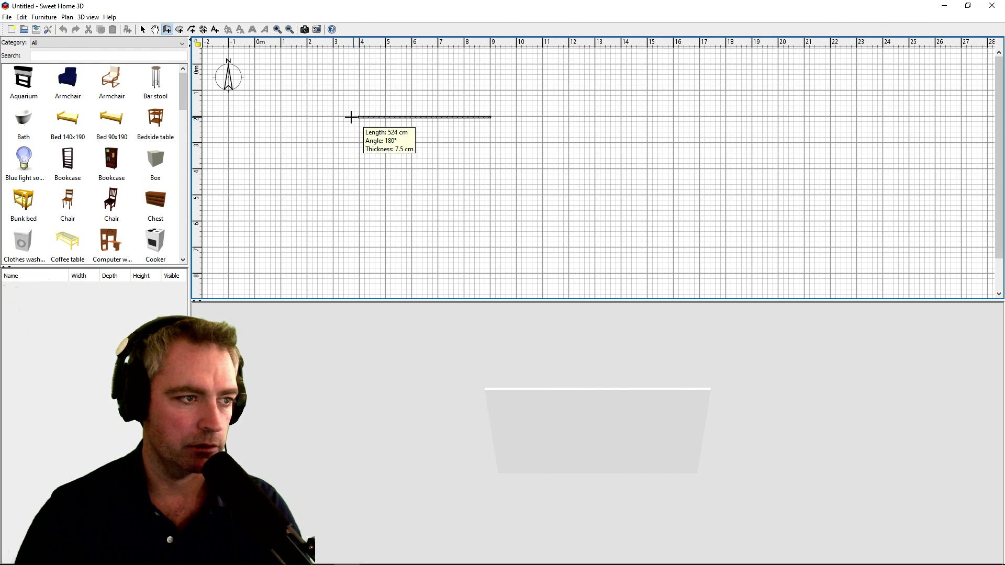
{"action": "left_click", "coordinate": [300, 117]}
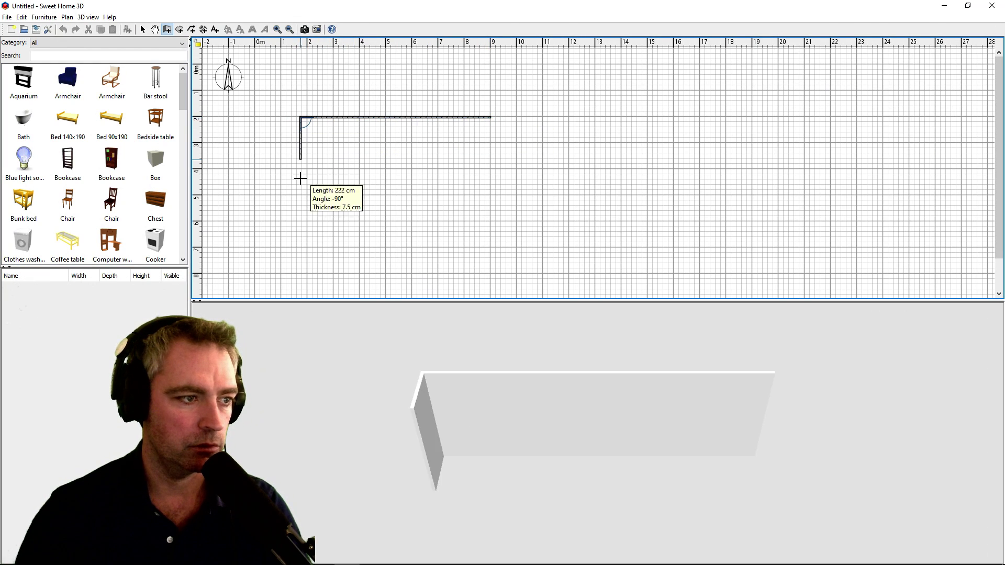
{"action": "left_click", "coordinate": [300, 273]}
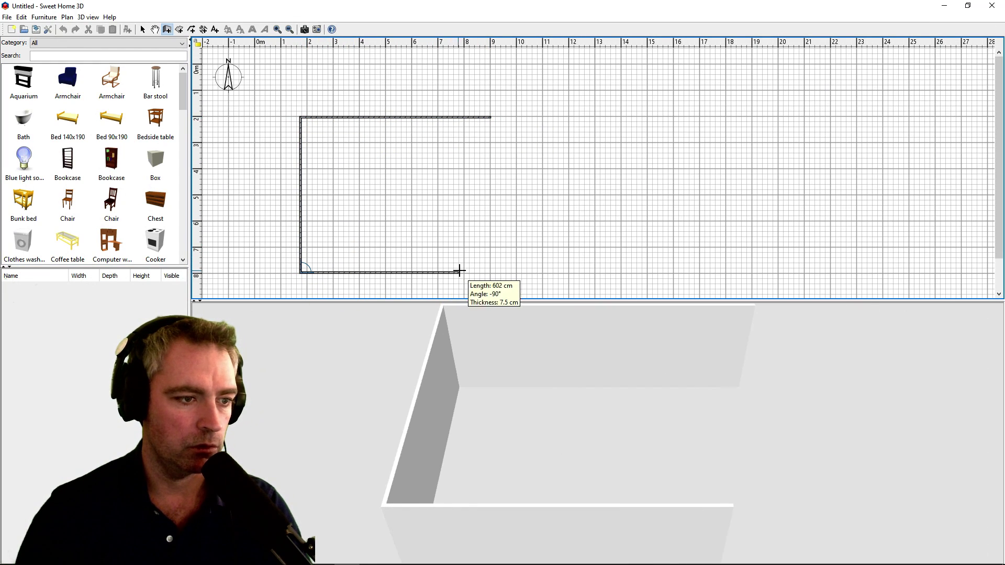
{"action": "double_click", "coordinate": [490, 272]}
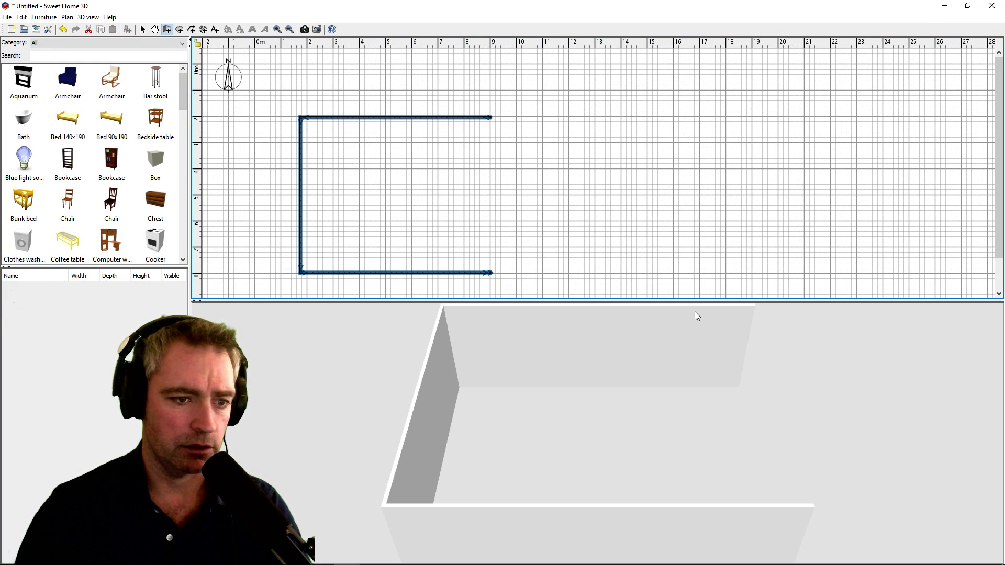
Draw three more walls from the open ends, adding an adjoining room about 7.9 m wide and 6 m deep without a dividing wall.
{"action": "left_click", "coordinate": [492, 118]}
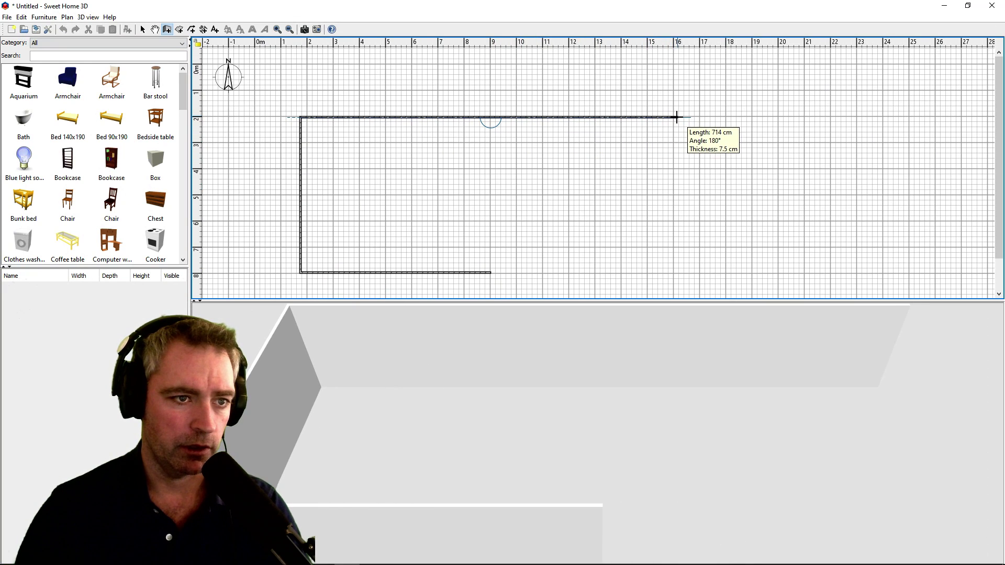
{"action": "left_click", "coordinate": [698, 117]}
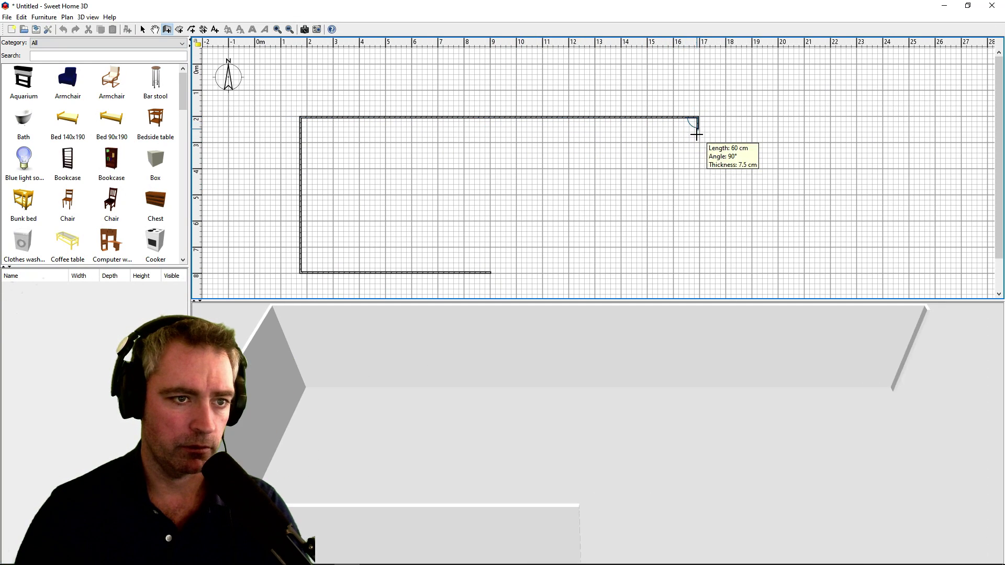
{"action": "left_click", "coordinate": [698, 272]}
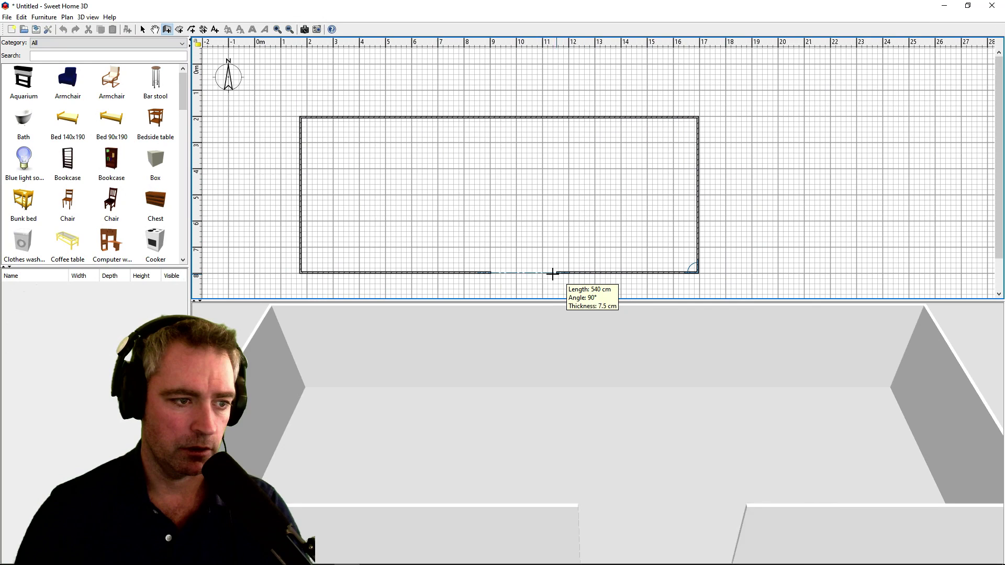
{"action": "double_click", "coordinate": [491, 273]}
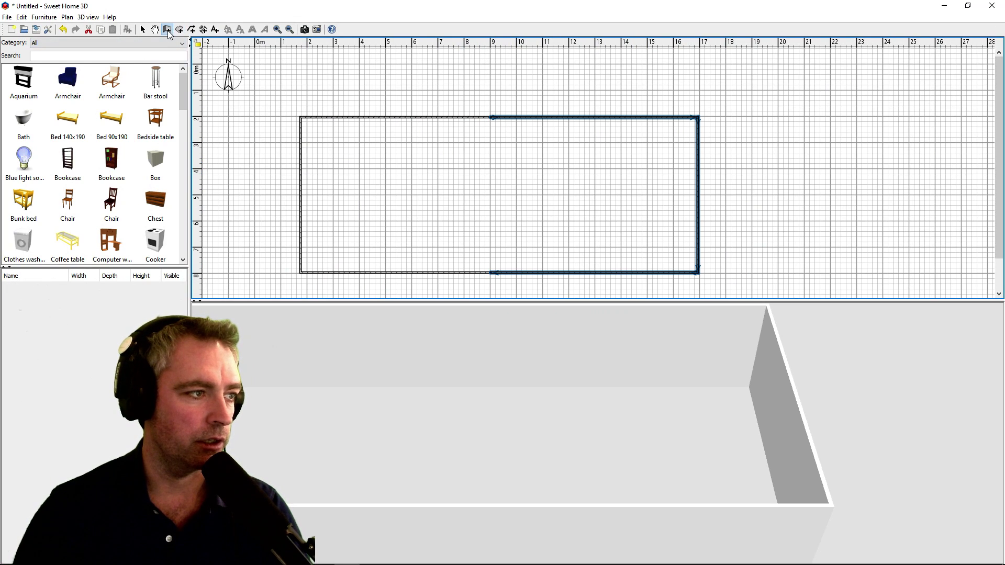
Create a room floor covering the left half of the walled rectangle, following its corners.
{"action": "left_click", "coordinate": [179, 29]}
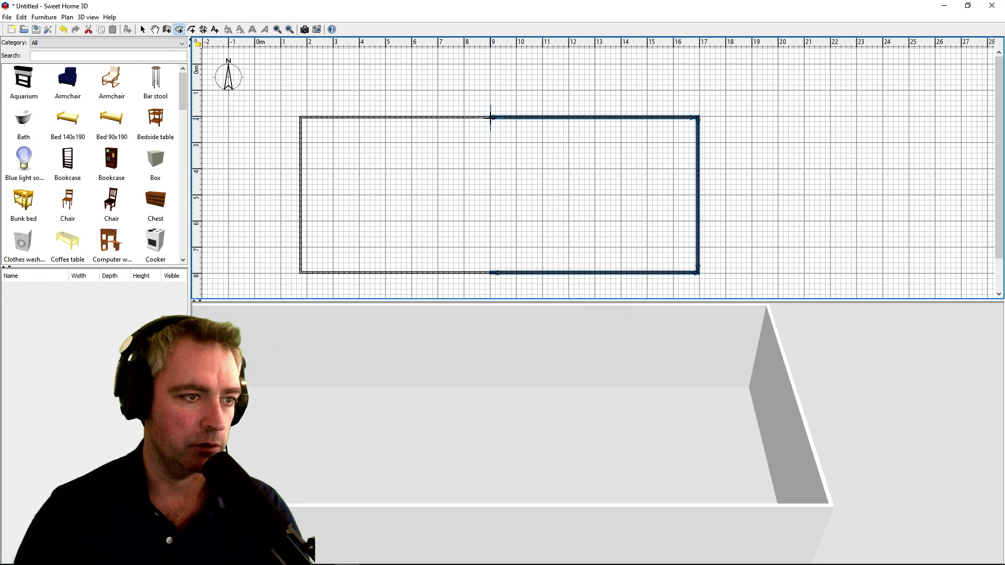
{"action": "left_click", "coordinate": [491, 116]}
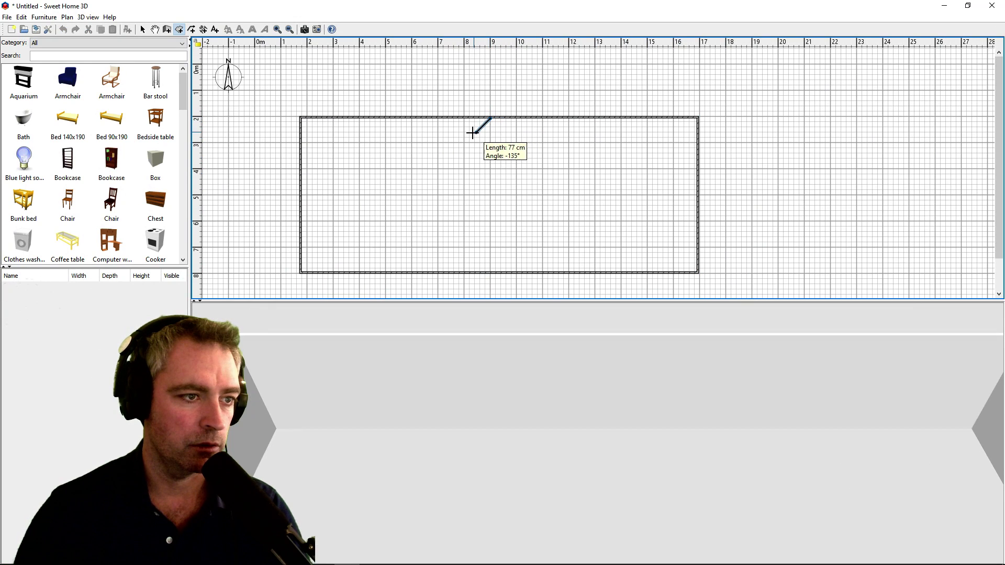
{"action": "left_click", "coordinate": [300, 117]}
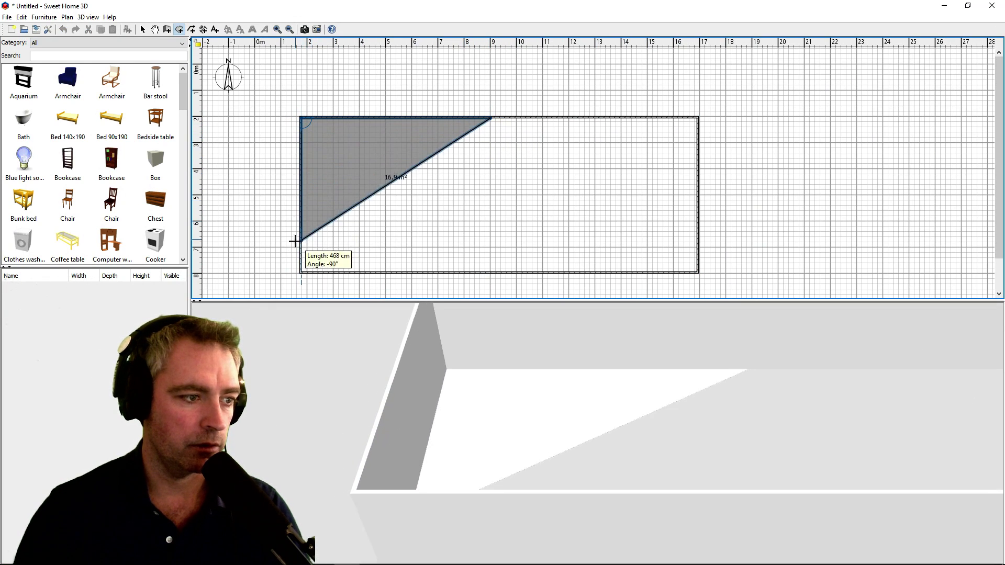
{"action": "left_click", "coordinate": [300, 272]}
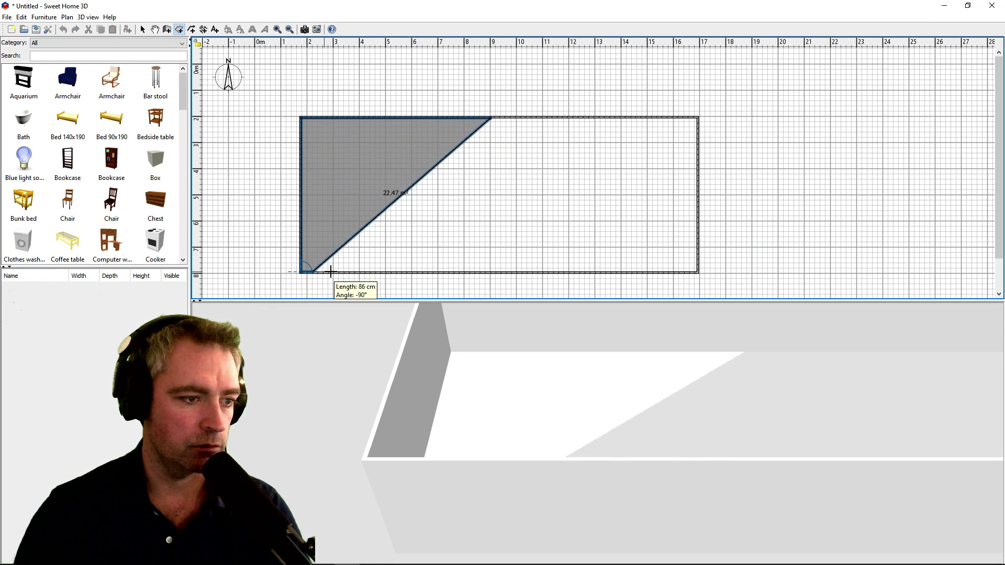
{"action": "left_click", "coordinate": [491, 273]}
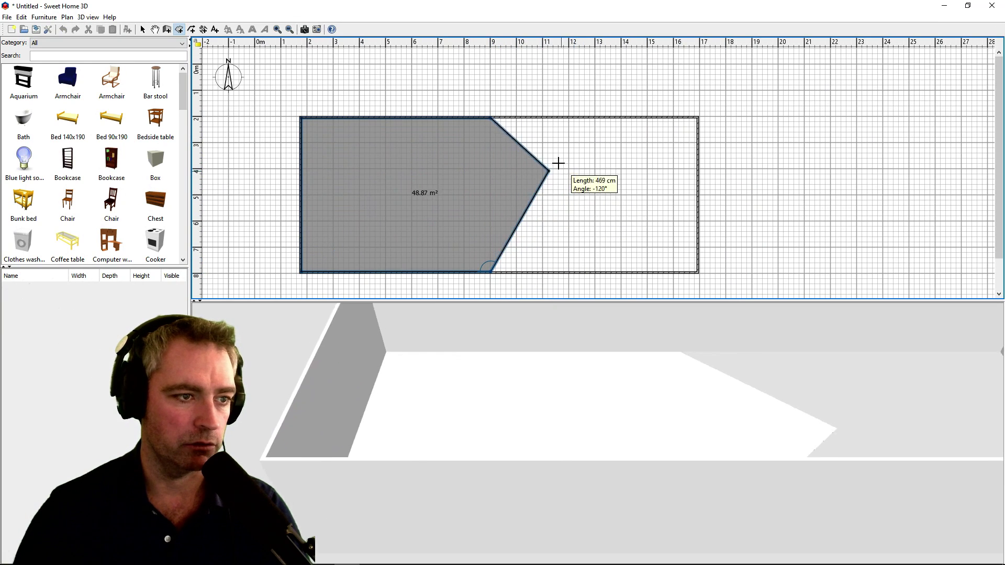
{"action": "double_click", "coordinate": [500, 133]}
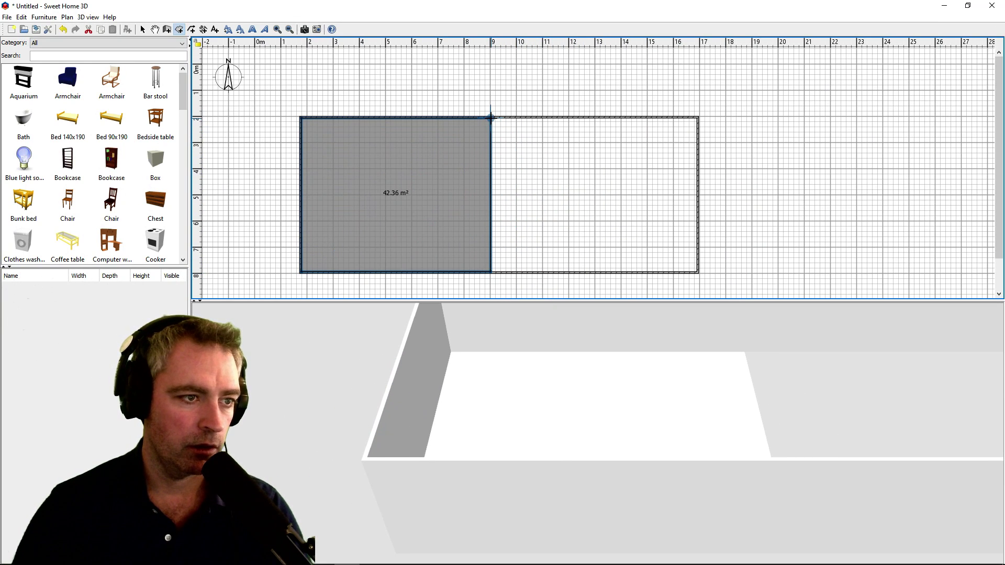
Create a second room floor covering the right half of the walled rectangle, adjoining the first floor.
{"action": "left_click", "coordinate": [491, 117]}
{"action": "left_click", "coordinate": [698, 118]}
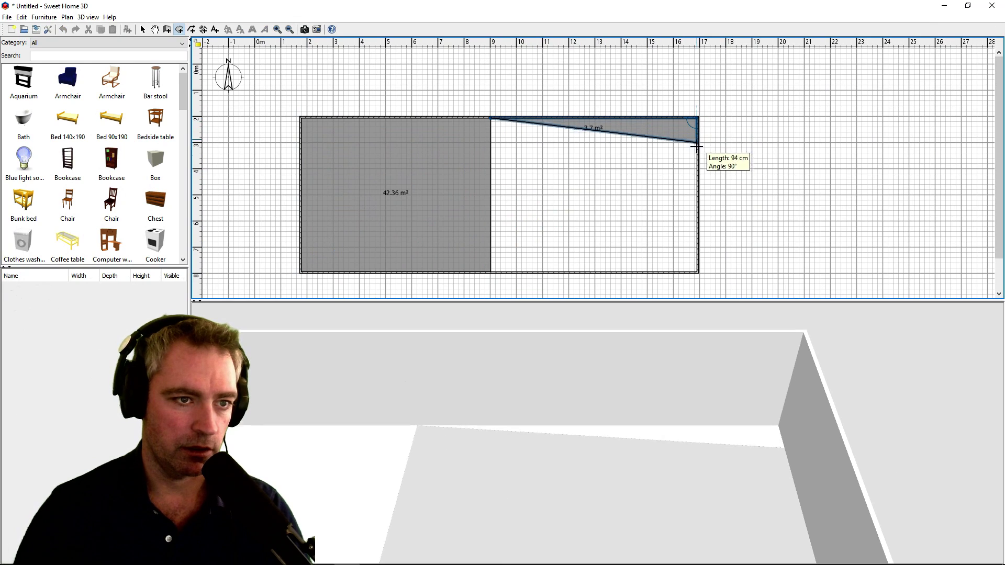
{"action": "left_click", "coordinate": [699, 273]}
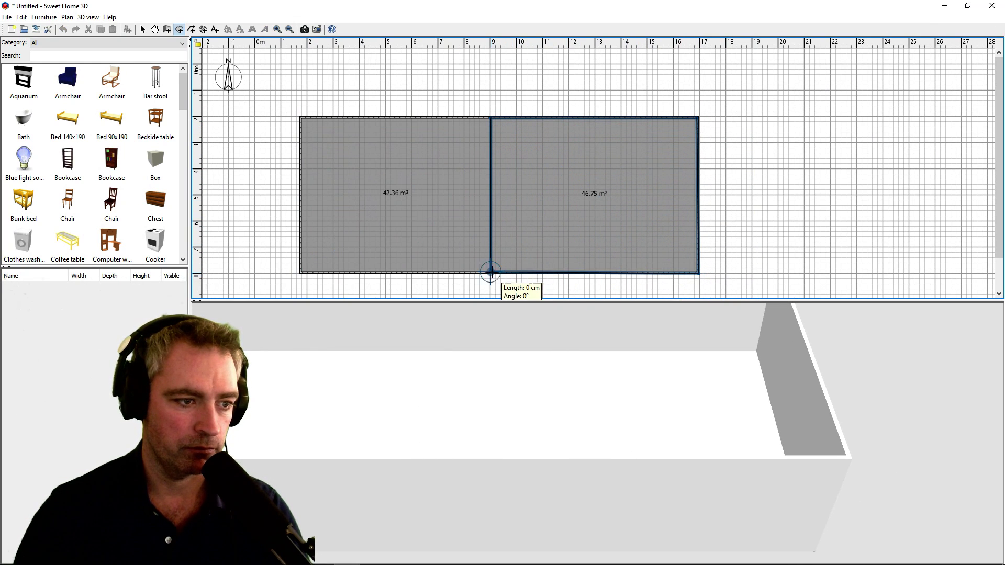
{"action": "left_click", "coordinate": [491, 272]}
{"action": "key", "text": "Escape"}
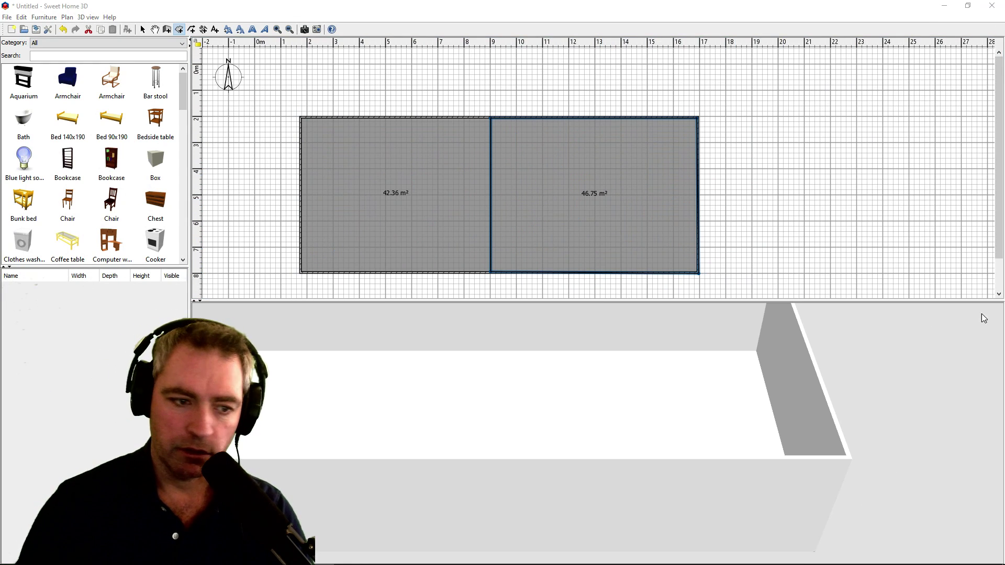
{"action": "left_click_drag", "start_coordinate": [733, 378], "coordinate": [678, 362]}
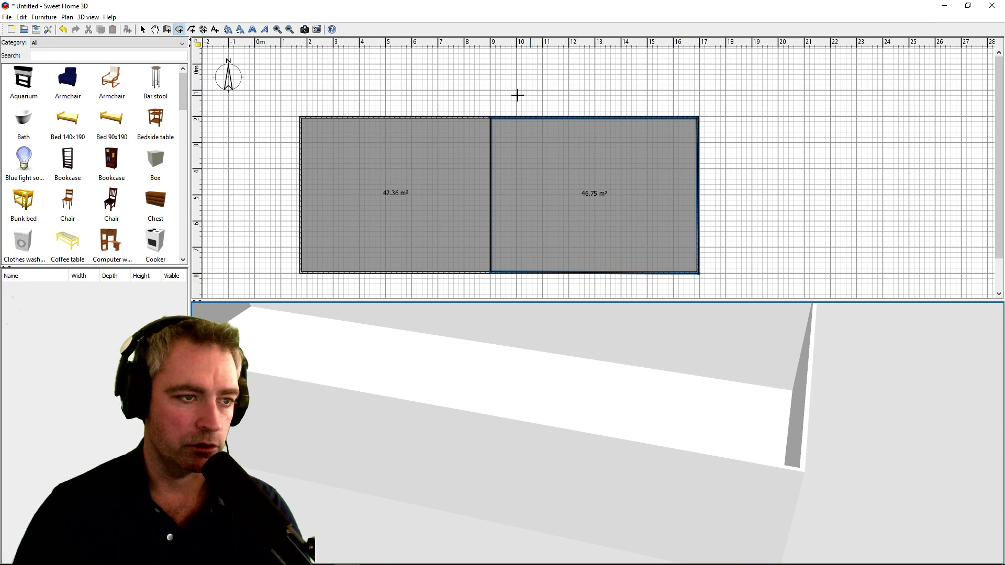
Cut the right-hand room's floor together with its three walls from the plan.
{"action": "left_click", "coordinate": [142, 31]}
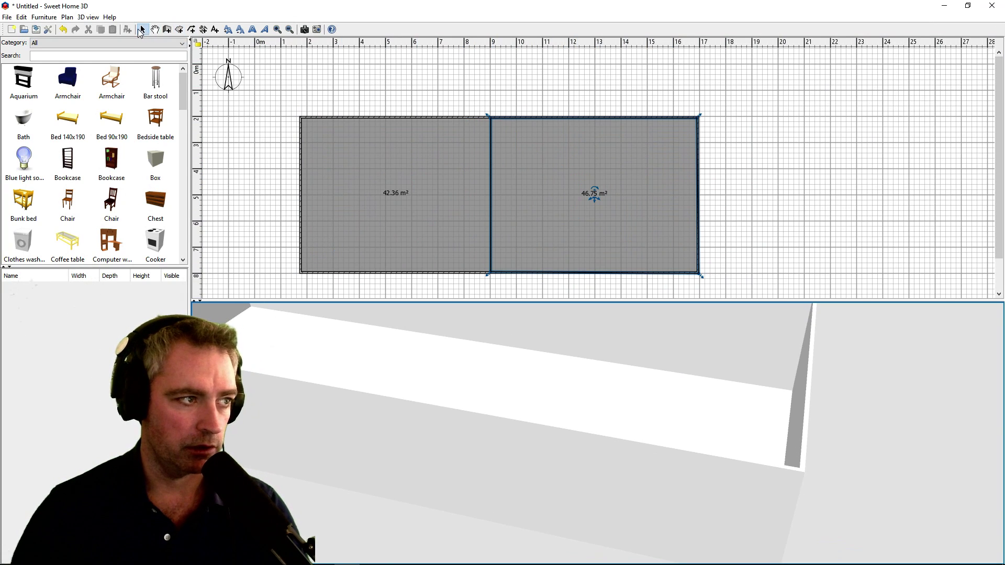
{"action": "left_click_drag", "start_coordinate": [742, 90], "coordinate": [508, 285]}
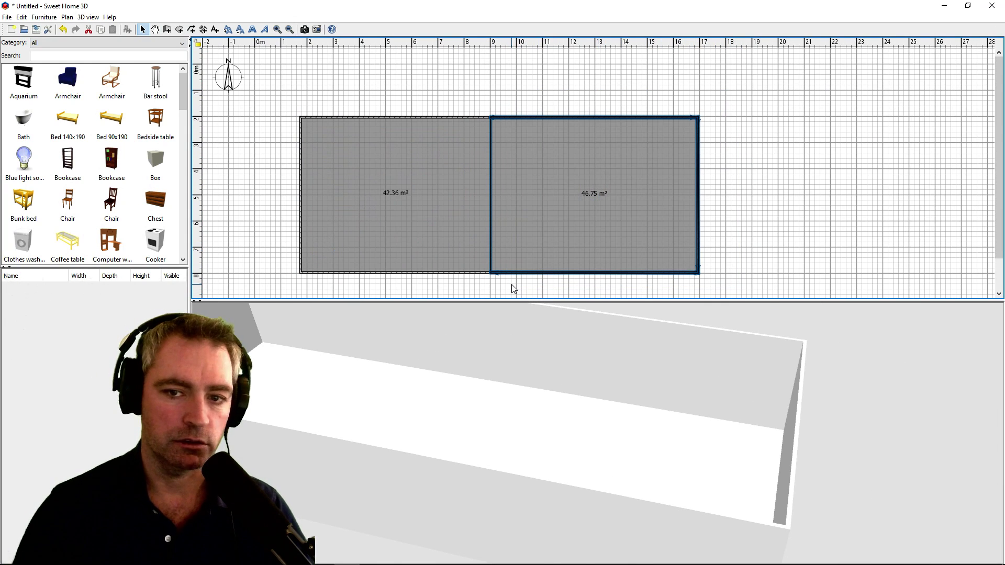
{"action": "key", "text": "Delete"}
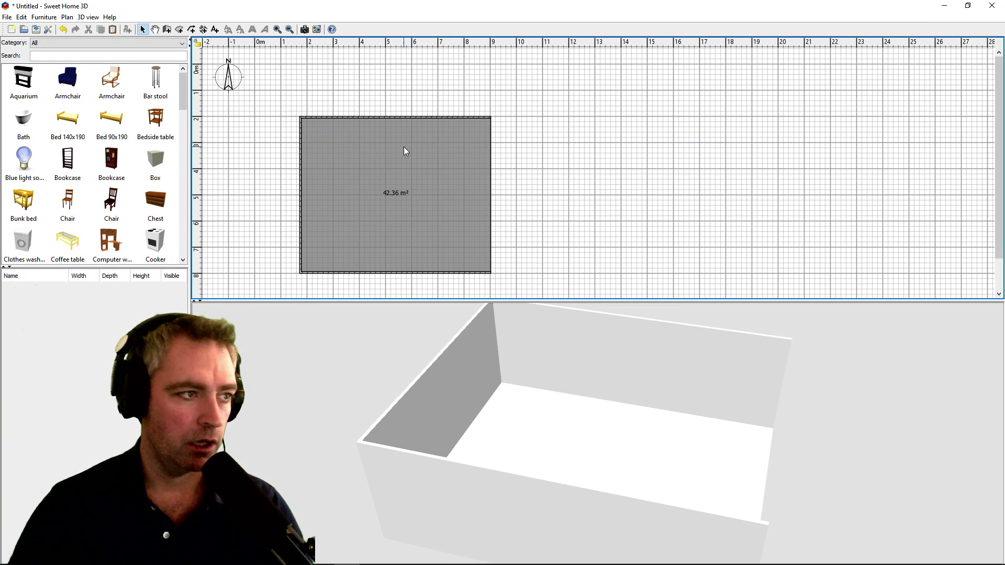
Add a level at the same elevation and paste the cut floor and walls onto it.
{"action": "right_click", "coordinate": [544, 166]}
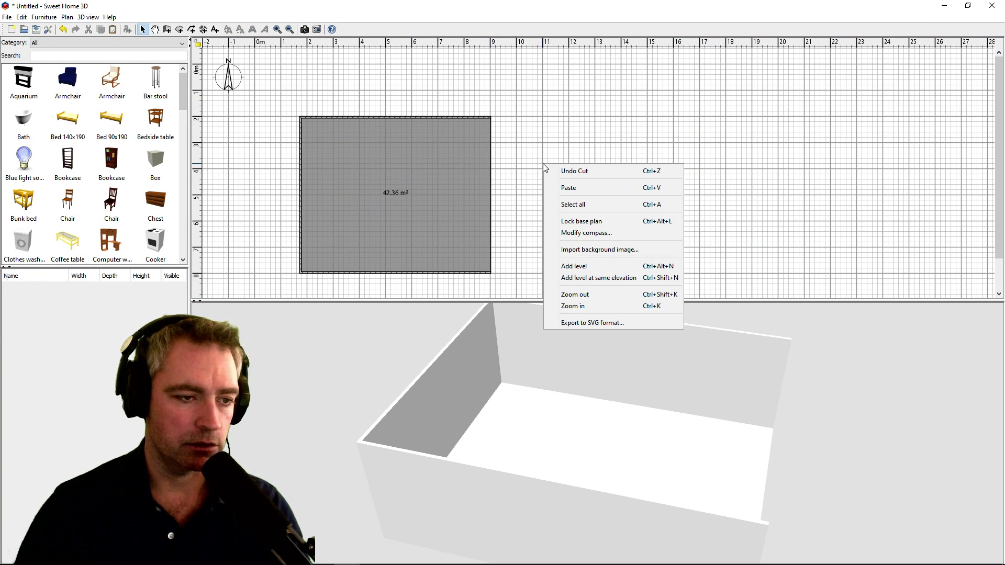
{"action": "left_click", "coordinate": [600, 277]}
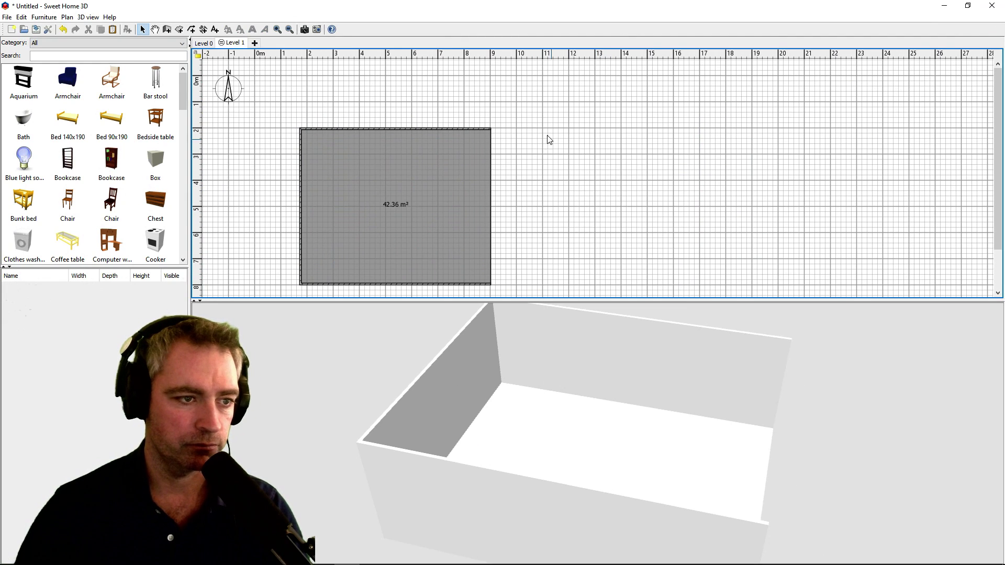
{"action": "right_click", "coordinate": [534, 169]}
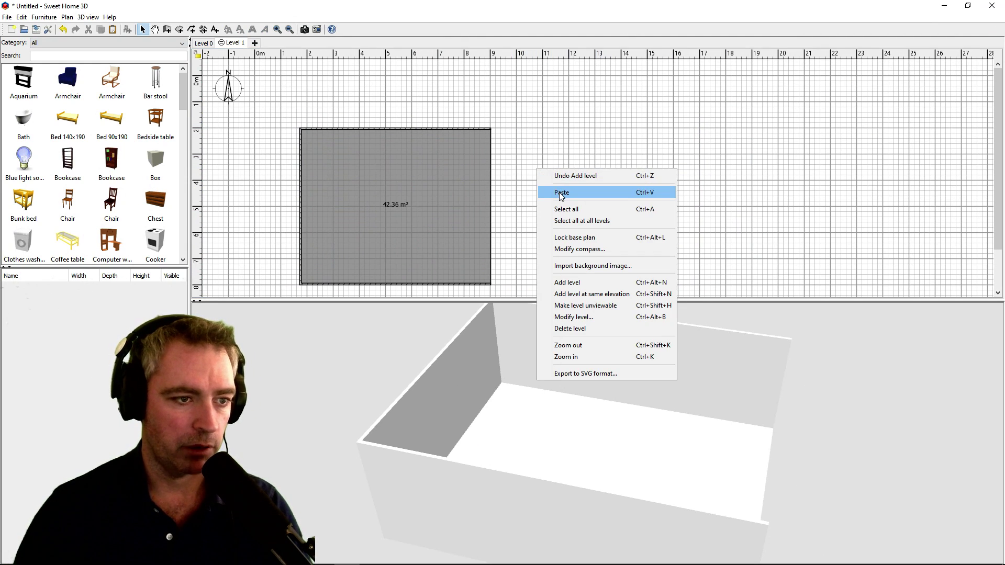
{"action": "left_click", "coordinate": [559, 192]}
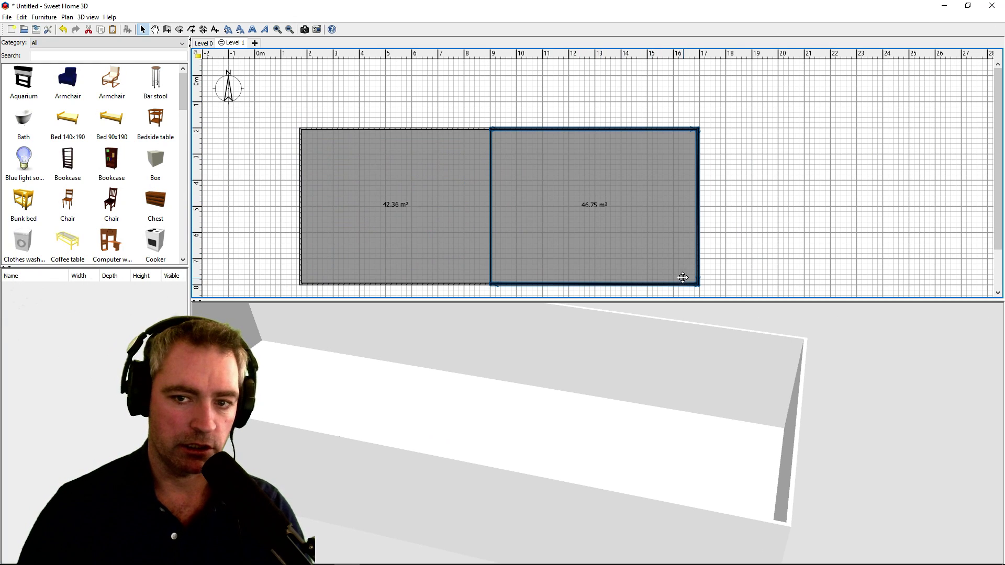
Compare the contents of both levels and set Level 1's elevation to -50 cm.
{"action": "left_click", "coordinate": [206, 46]}
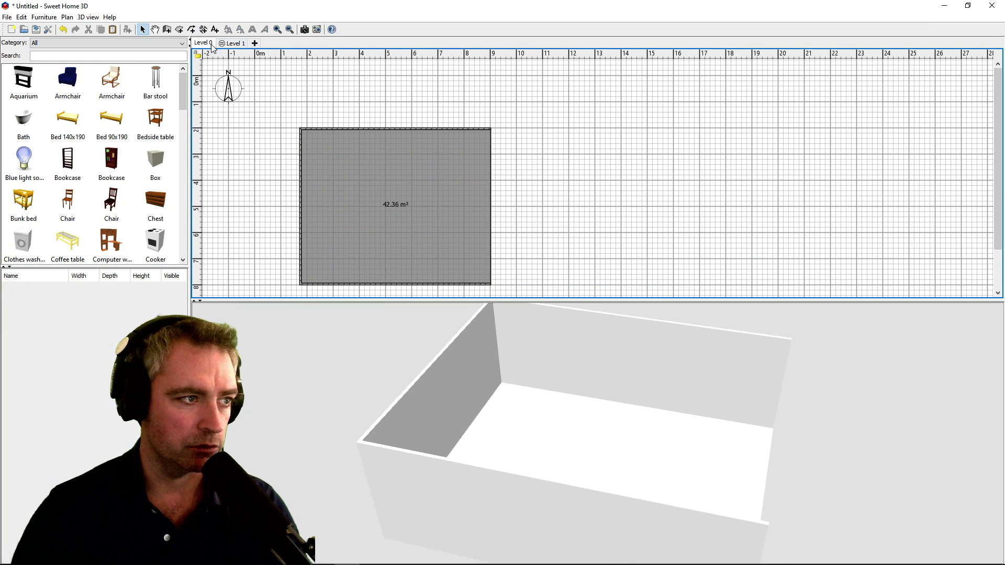
{"action": "left_click", "coordinate": [235, 44]}
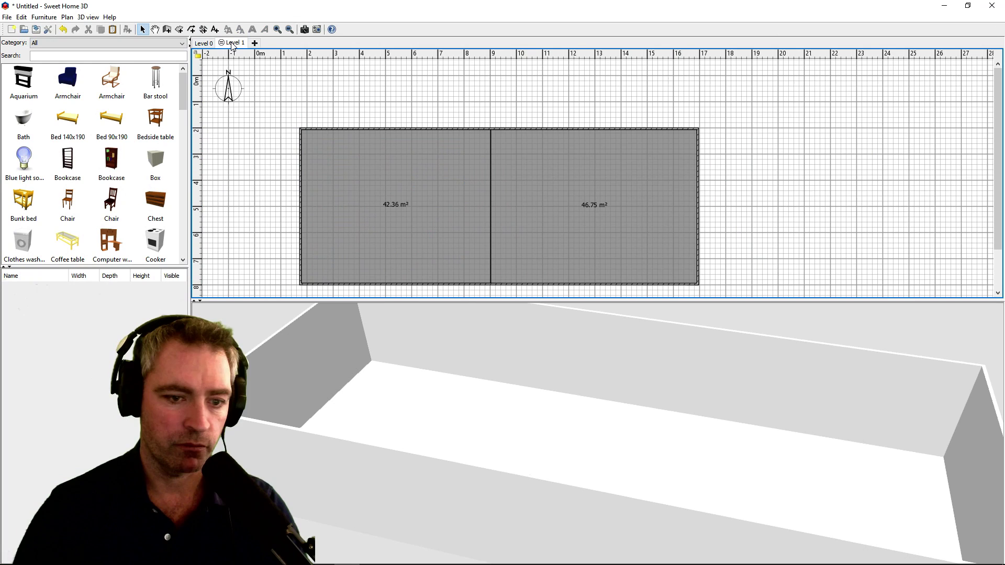
{"action": "double_click", "coordinate": [240, 44]}
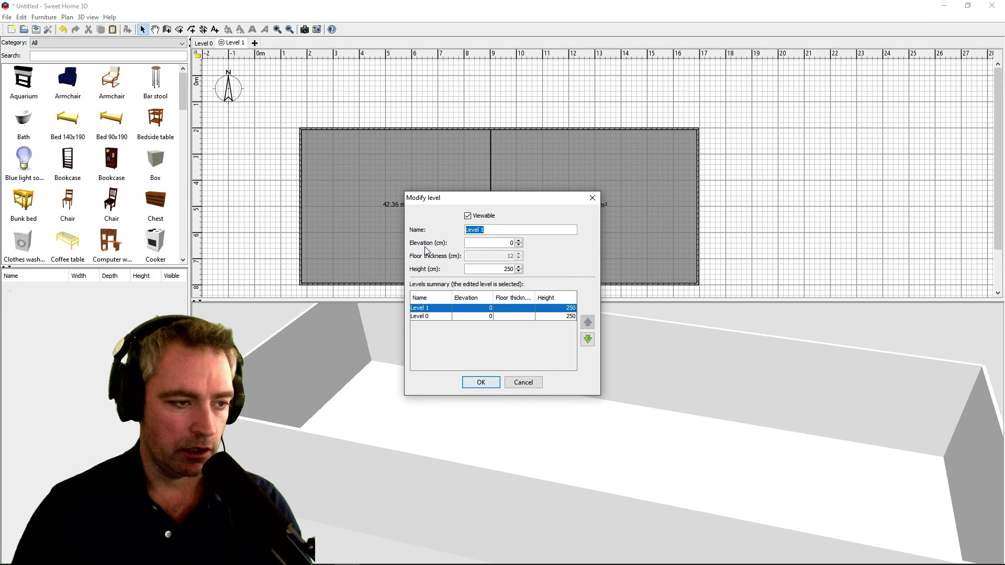
{"action": "left_click", "coordinate": [466, 244]}
{"action": "key", "text": "BackSpace"}
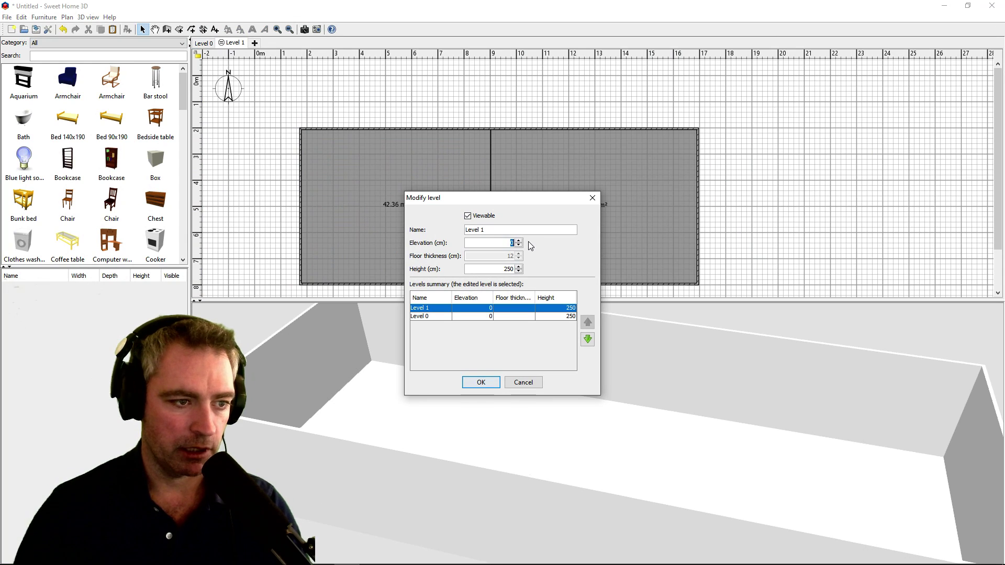
{"action": "type", "text": "-50"}
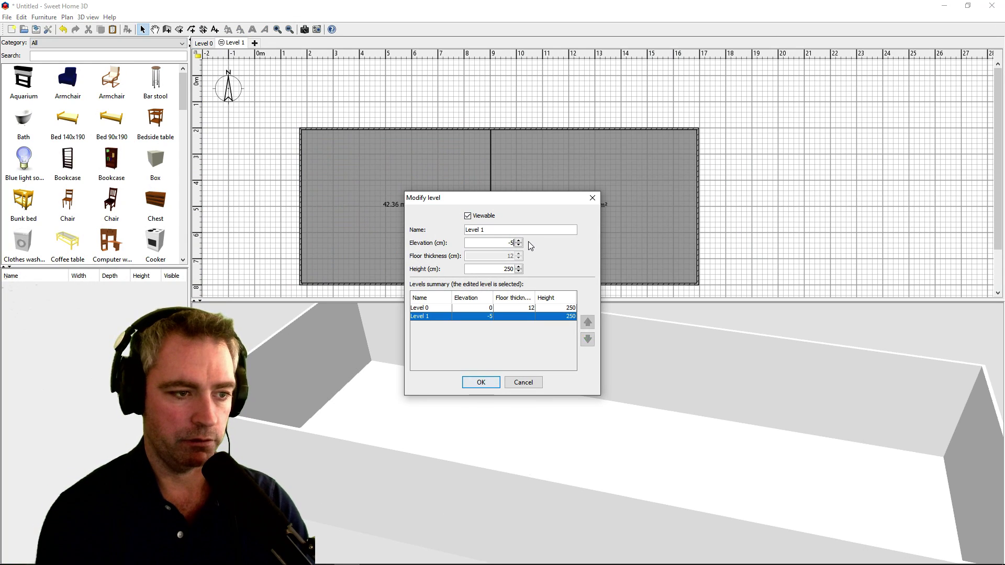
{"action": "left_click", "coordinate": [480, 383]}
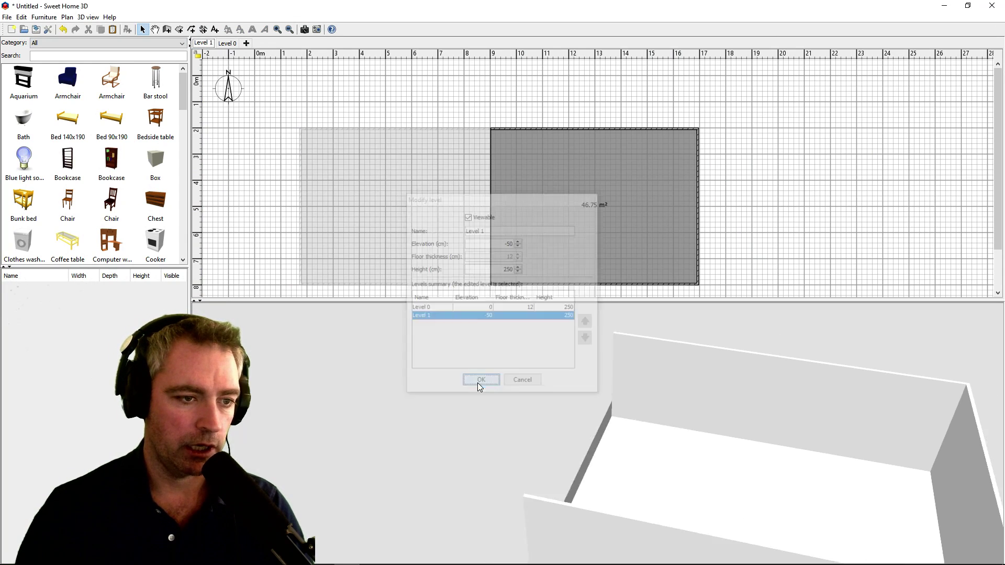
Examine the lowered room in 3D and switch to Level 0 to view both floor heights together.
{"action": "mouse_move", "coordinate": [603, 432]}
{"action": "left_mouse_down"}
{"action": "mouse_move", "coordinate": [605, 445]}
{"action": "mouse_move", "coordinate": [559, 444]}
{"action": "mouse_move", "coordinate": [552, 433]}
{"action": "mouse_move", "coordinate": [561, 420]}
{"action": "mouse_move", "coordinate": [603, 426]}
{"action": "left_mouse_up"}
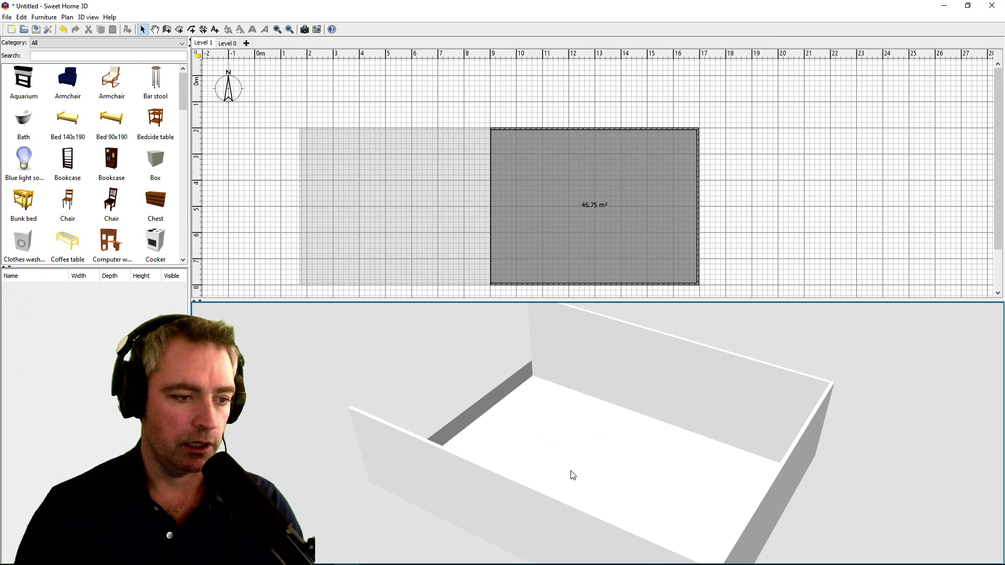
{"action": "mouse_move", "coordinate": [572, 475]}
{"action": "left_mouse_down"}
{"action": "mouse_move", "coordinate": [606, 449]}
{"action": "mouse_move", "coordinate": [595, 476]}
{"action": "mouse_move", "coordinate": [587, 466]}
{"action": "left_mouse_up"}
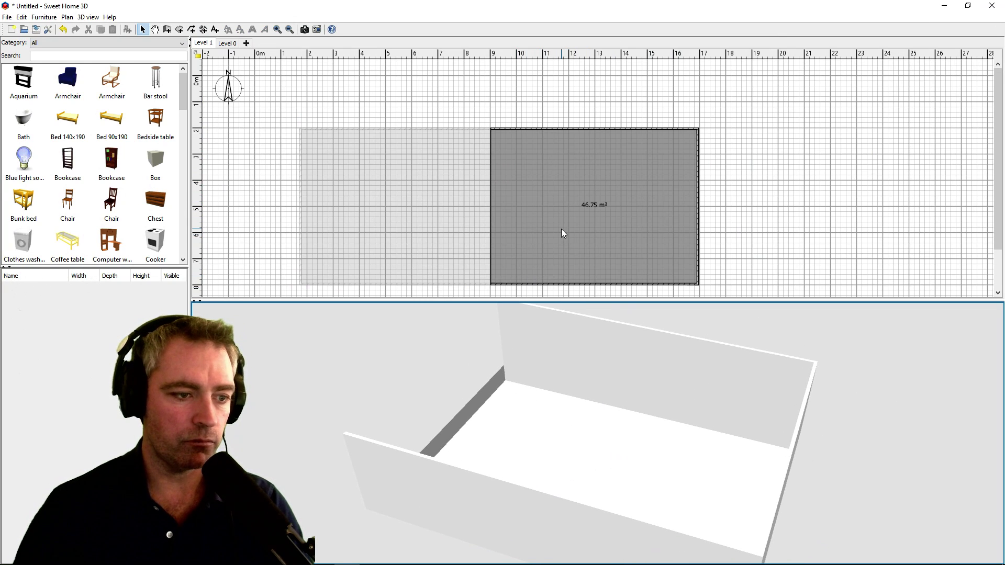
{"action": "left_click", "coordinate": [230, 44]}
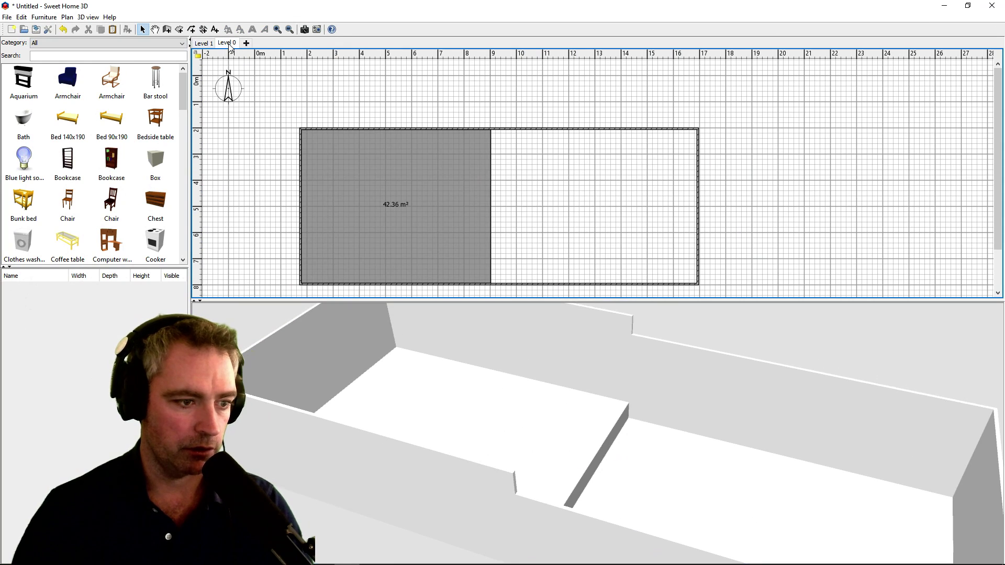
Compare the rooms on Level 0 and Level 1 and set the 3D view to display all levels.
{"action": "left_click", "coordinate": [203, 44]}
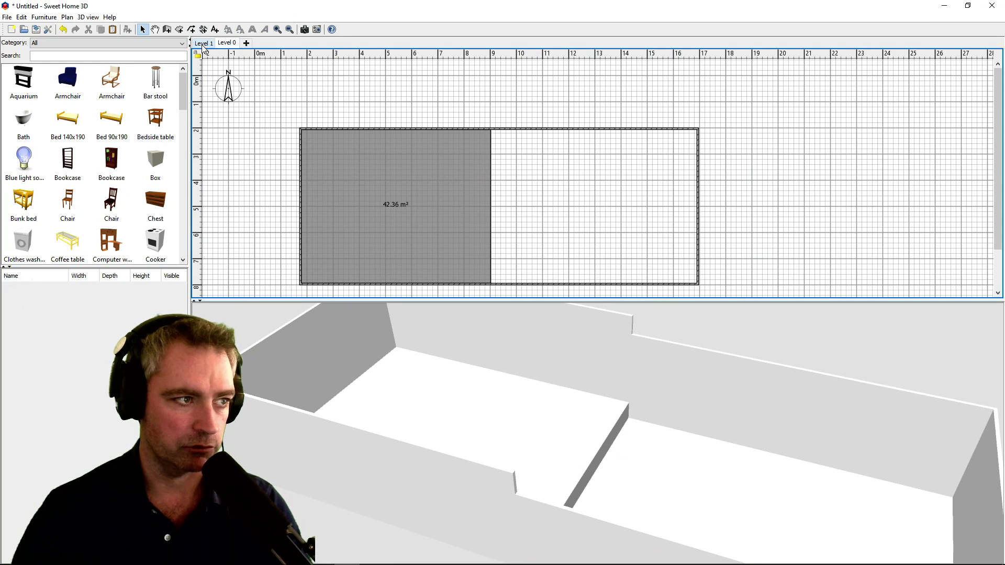
{"action": "left_click", "coordinate": [228, 44]}
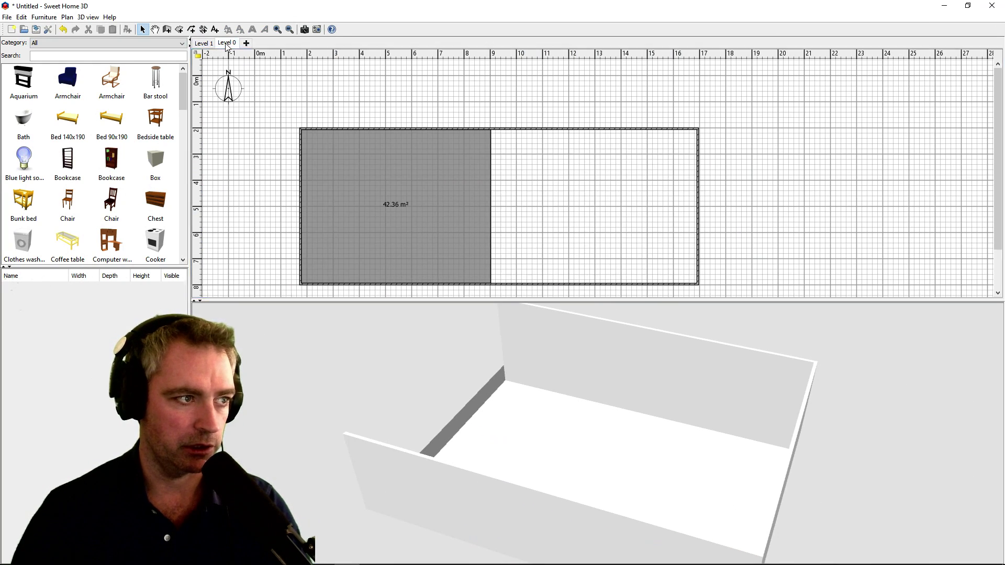
{"action": "left_click", "coordinate": [200, 45]}
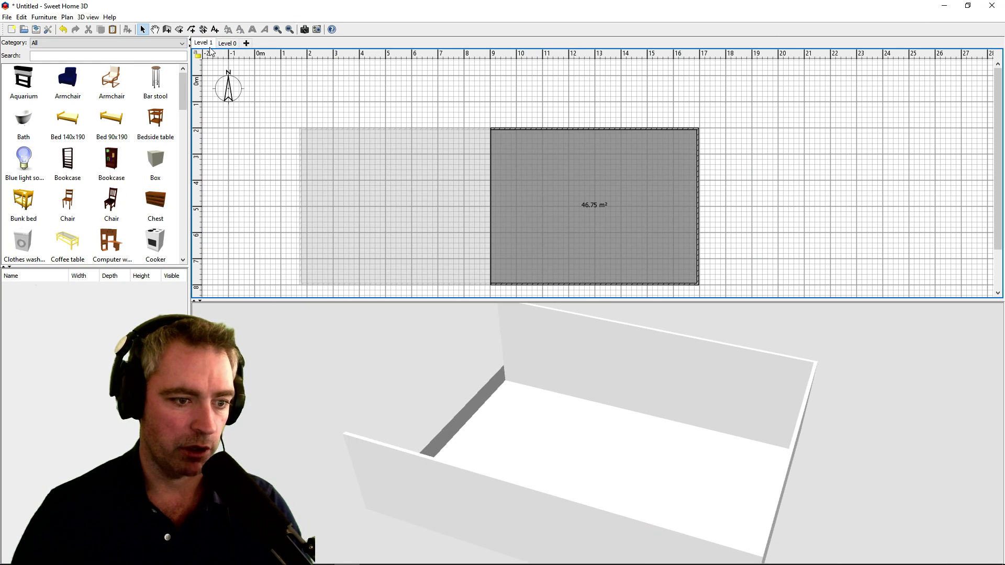
{"action": "right_click", "coordinate": [574, 376]}
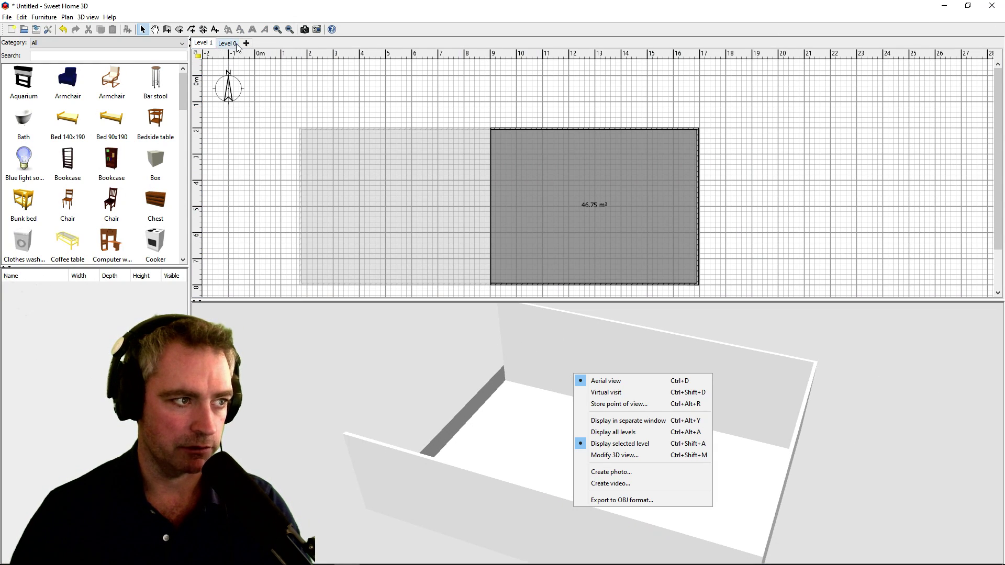
{"action": "left_click", "coordinate": [610, 433]}
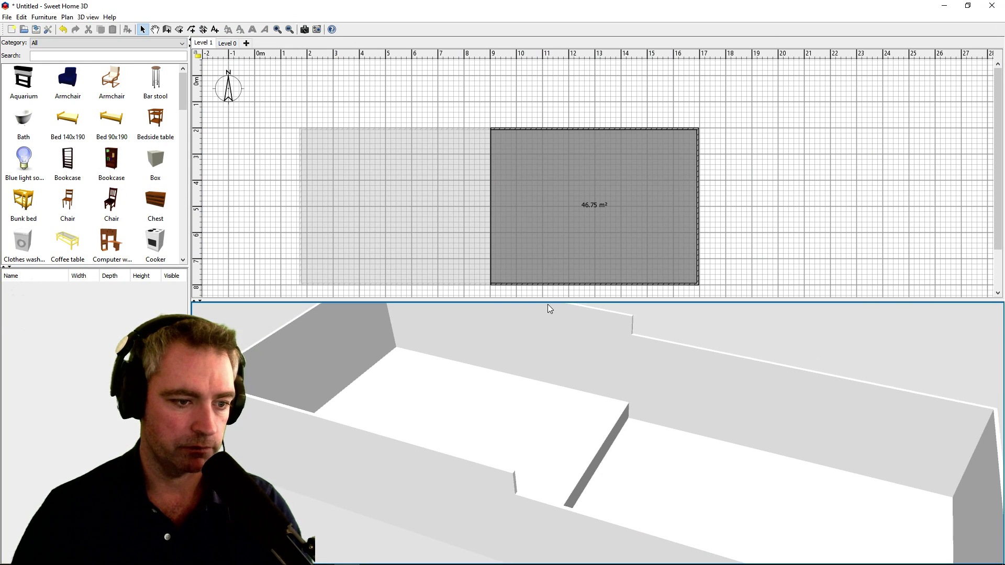
Switch between Level 0 and Level 1 and examine the wall-top offset between the two rooms in 3D.
{"action": "left_click", "coordinate": [228, 44]}
{"action": "left_click", "coordinate": [207, 45]}
{"action": "left_click", "coordinate": [228, 44]}
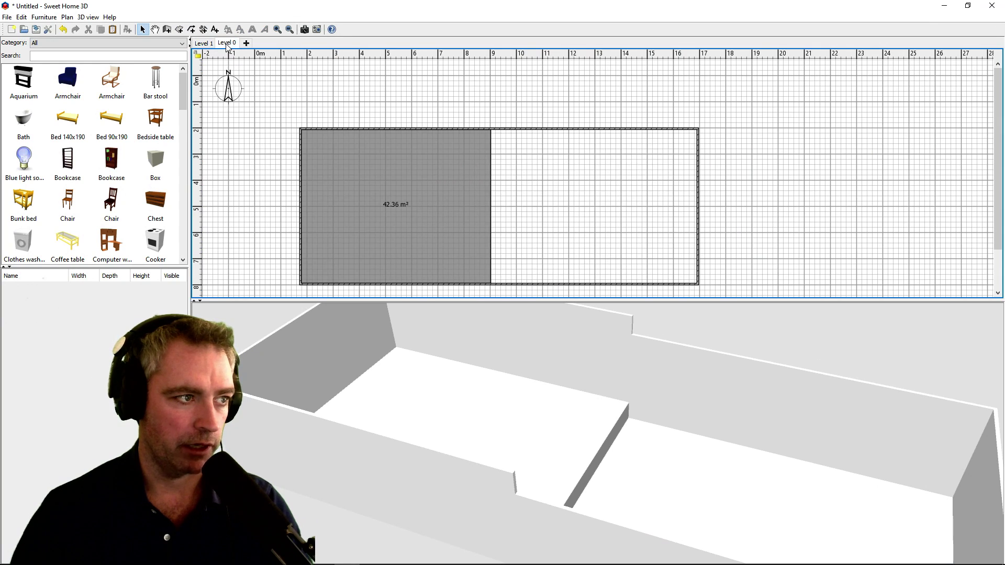
{"action": "left_click", "coordinate": [208, 45]}
{"action": "left_click", "coordinate": [228, 45]}
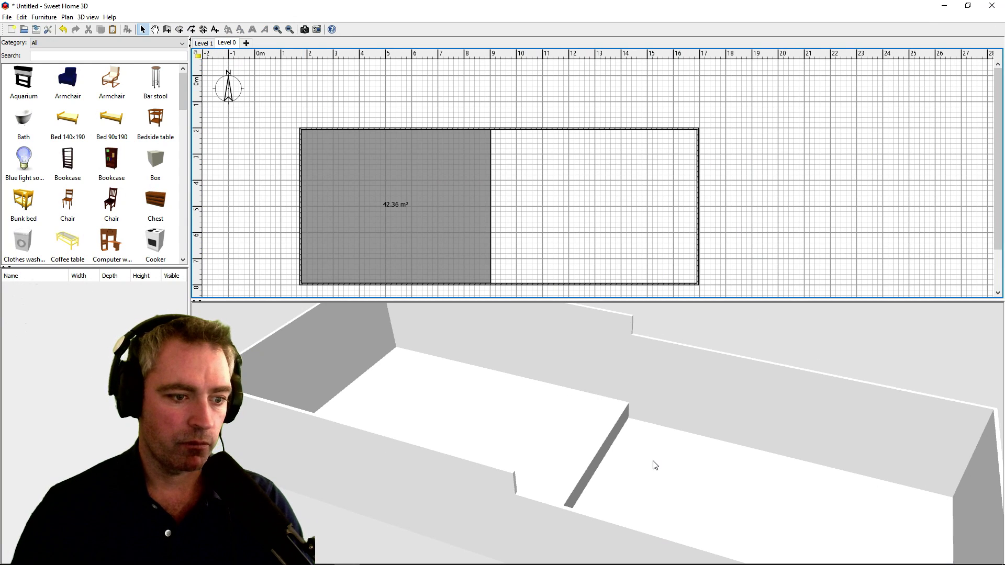
{"action": "left_click_drag", "start_coordinate": [544, 343], "coordinate": [583, 352]}
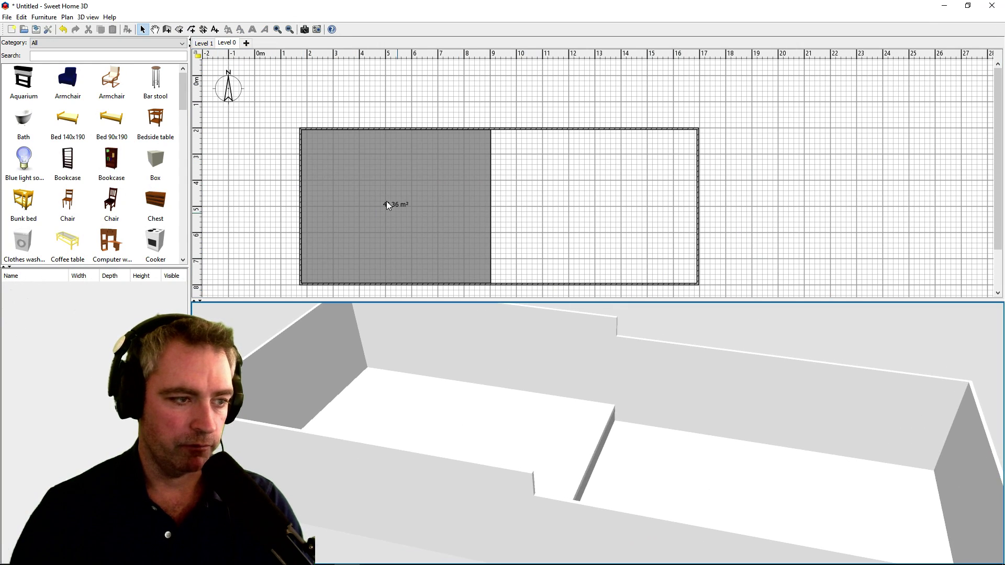
{"action": "left_click", "coordinate": [205, 44]}
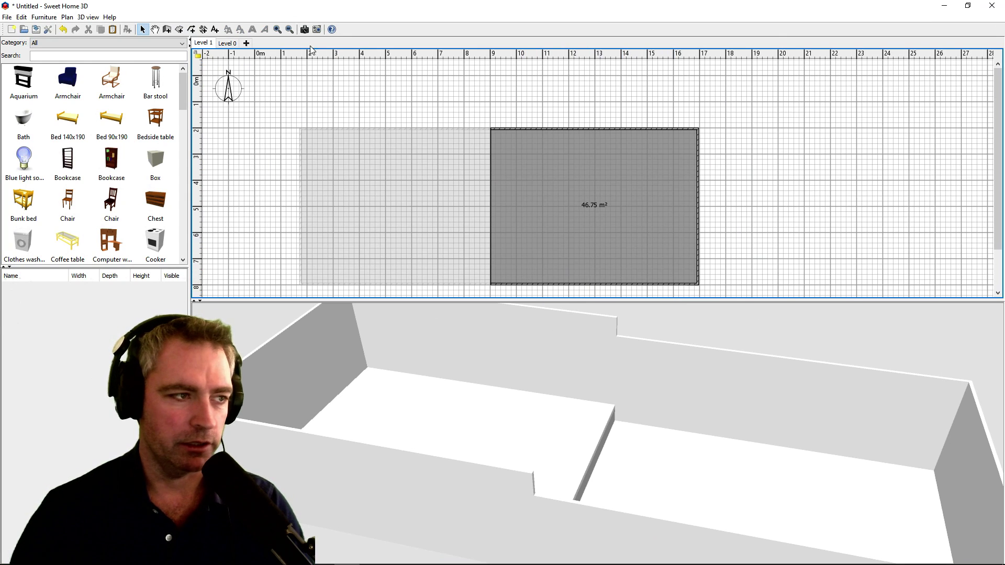
{"action": "left_click", "coordinate": [227, 43]}
{"action": "left_click_drag", "start_coordinate": [489, 387], "coordinate": [437, 366]}
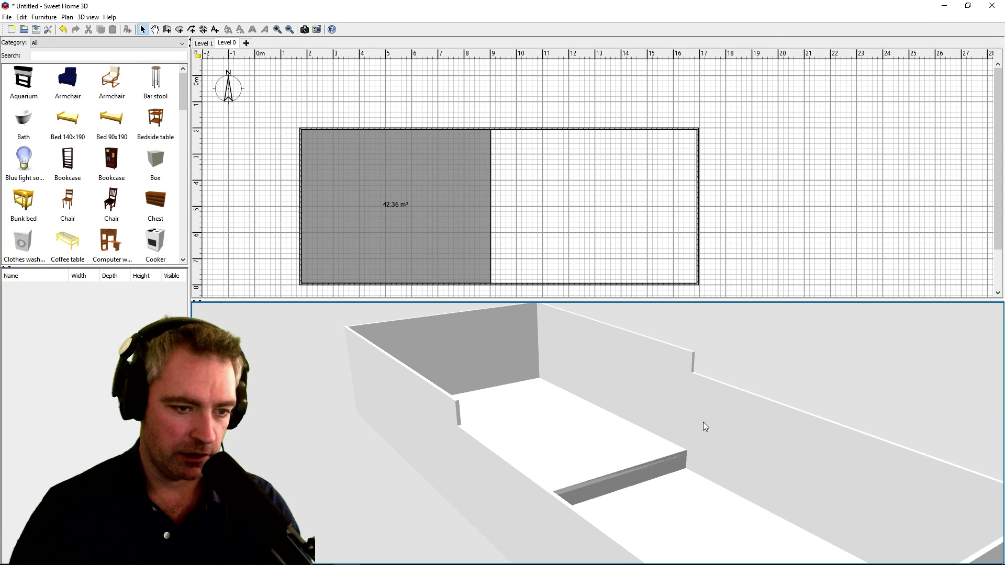
{"action": "left_click_drag", "start_coordinate": [703, 423], "coordinate": [660, 370]}
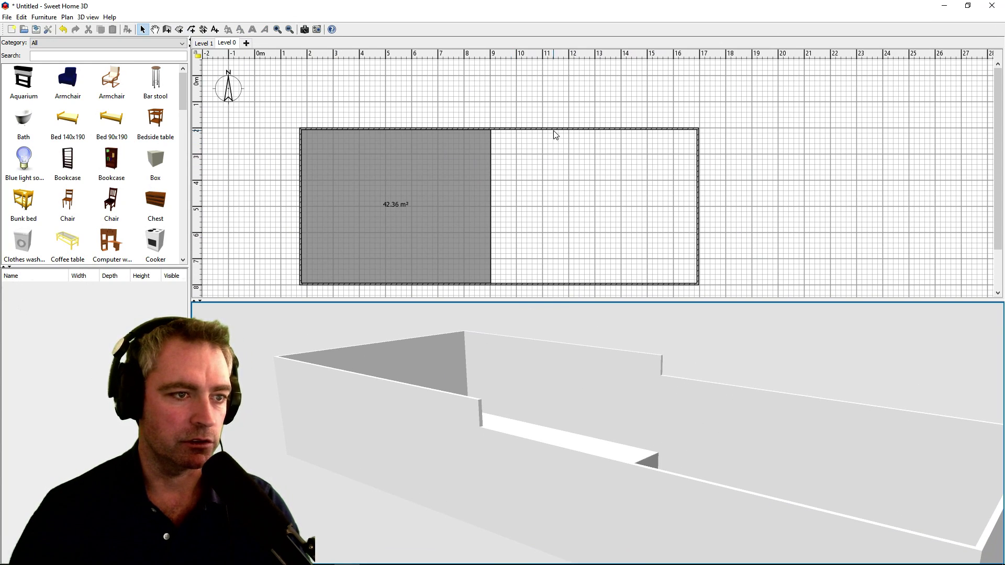
{"action": "left_click_drag", "start_coordinate": [705, 370], "coordinate": [698, 359]}
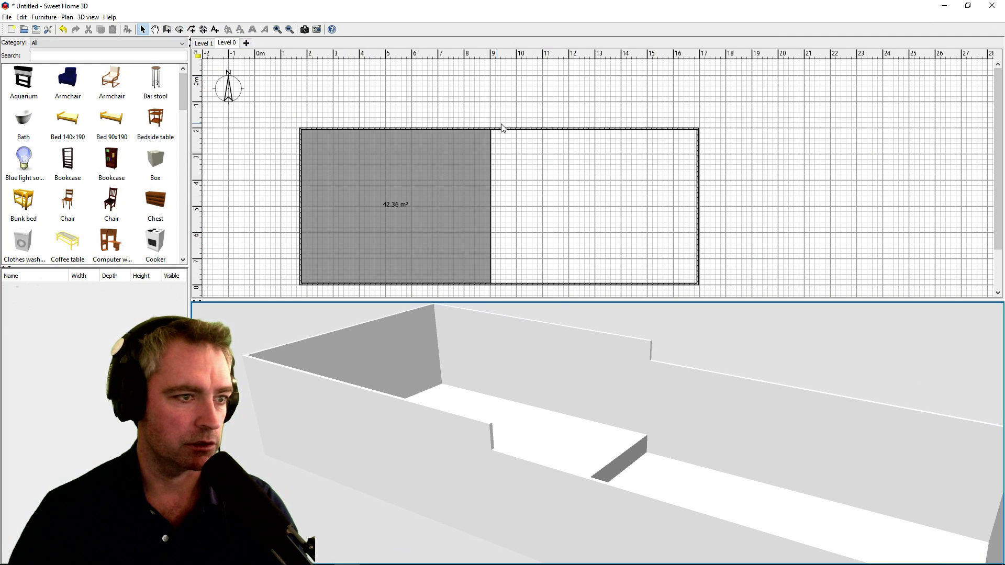
Set the height of the lowered room's north wall to 300 cm.
{"action": "left_click", "coordinate": [577, 129]}
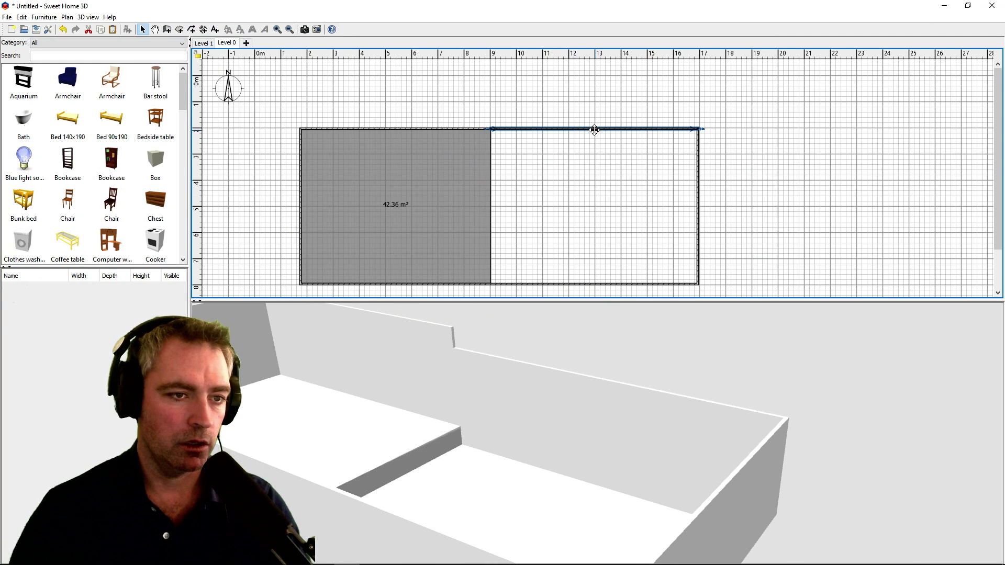
{"action": "right_click", "coordinate": [596, 129]}
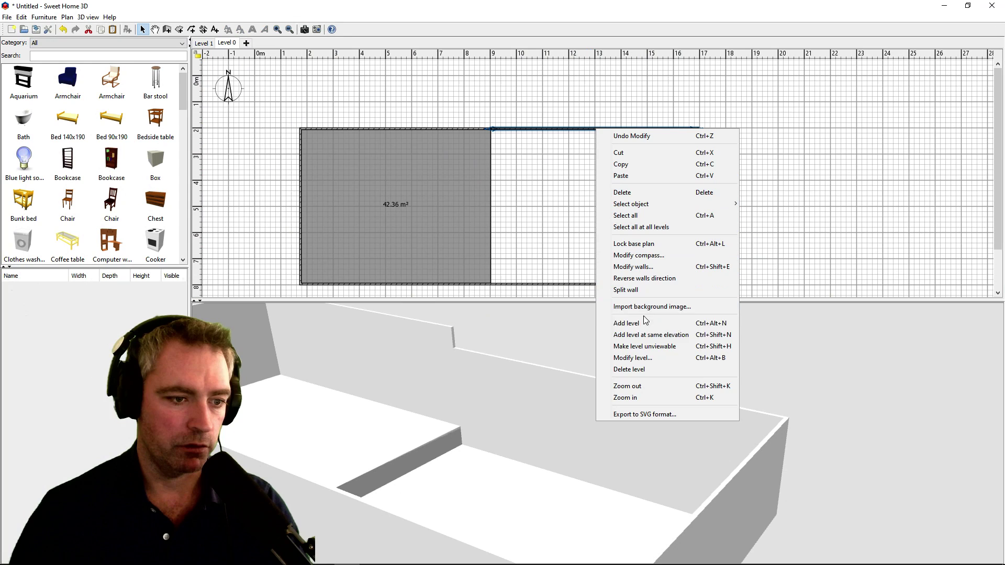
{"action": "left_click", "coordinate": [634, 267]}
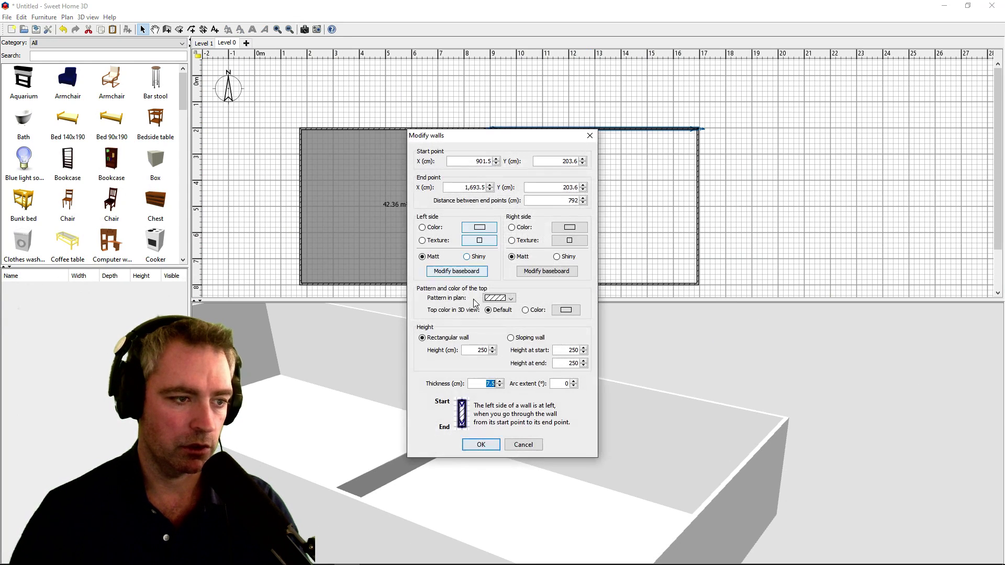
{"action": "left_click", "coordinate": [481, 350]}
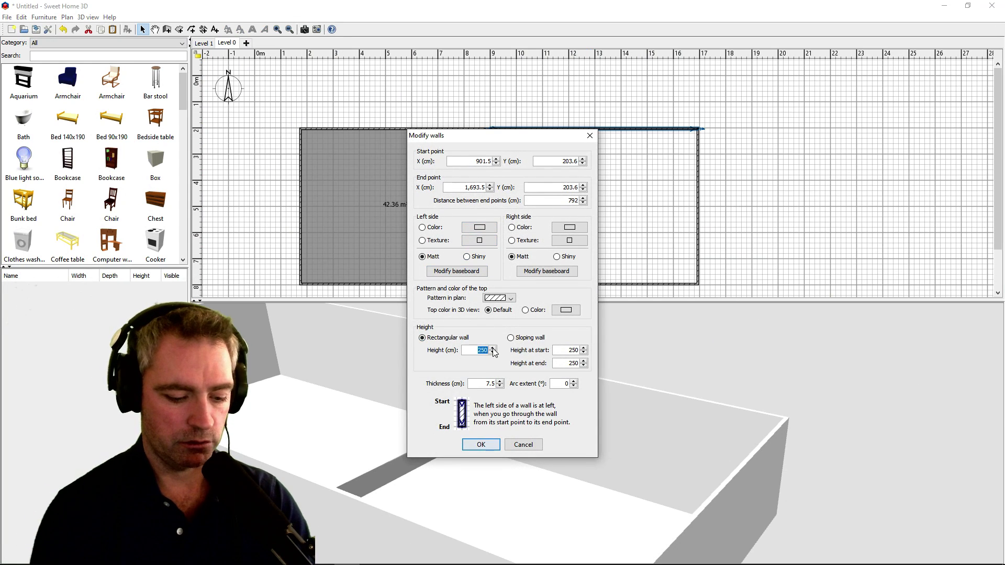
{"action": "type", "text": "100"}
{"action": "left_click", "coordinate": [483, 445]}
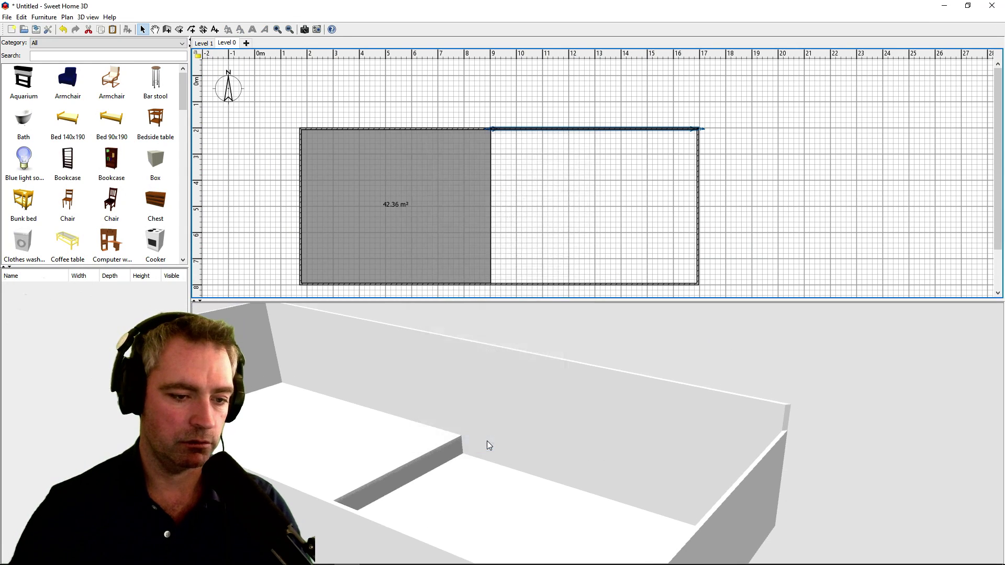
Set the height of the lowered room's east and south walls to 300 cm.
{"action": "left_click", "coordinate": [699, 186]}
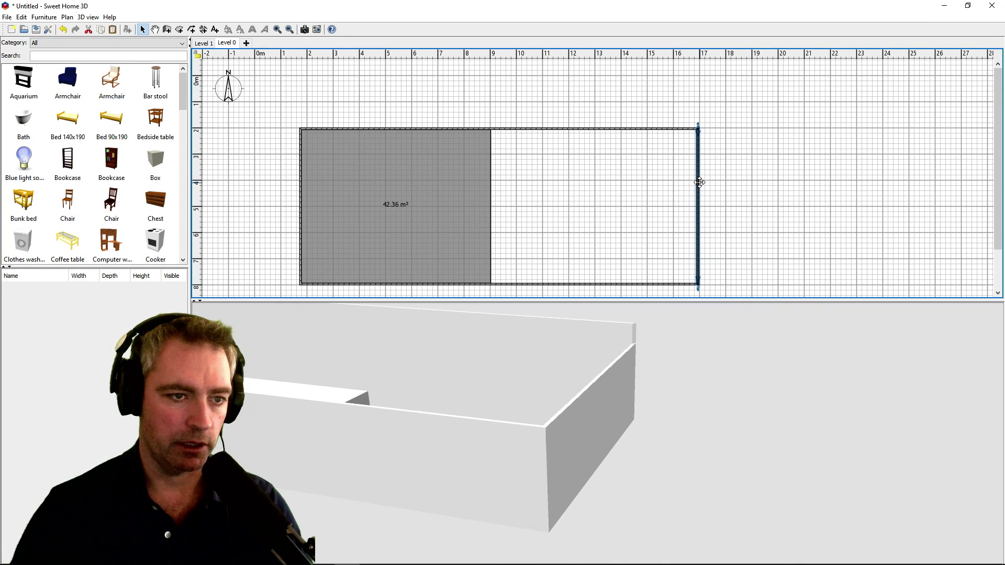
{"action": "left_click", "coordinate": [654, 284]}
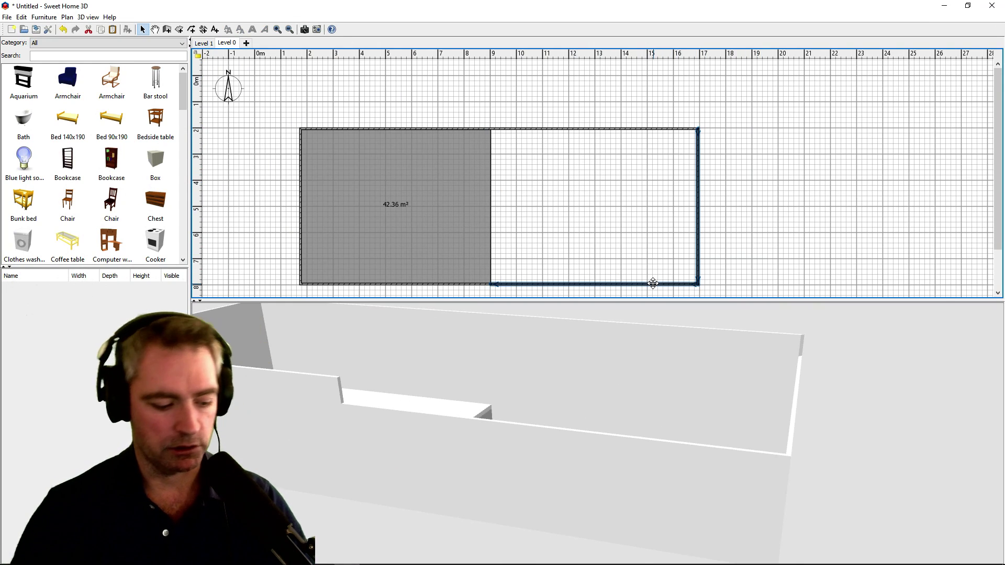
{"action": "right_click", "coordinate": [653, 284]}
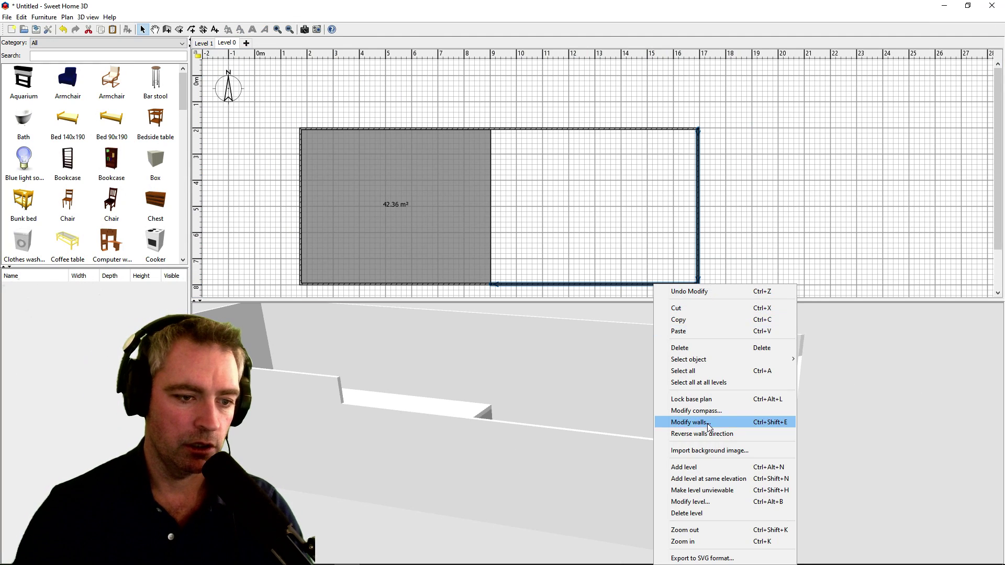
{"action": "left_click", "coordinate": [691, 423]}
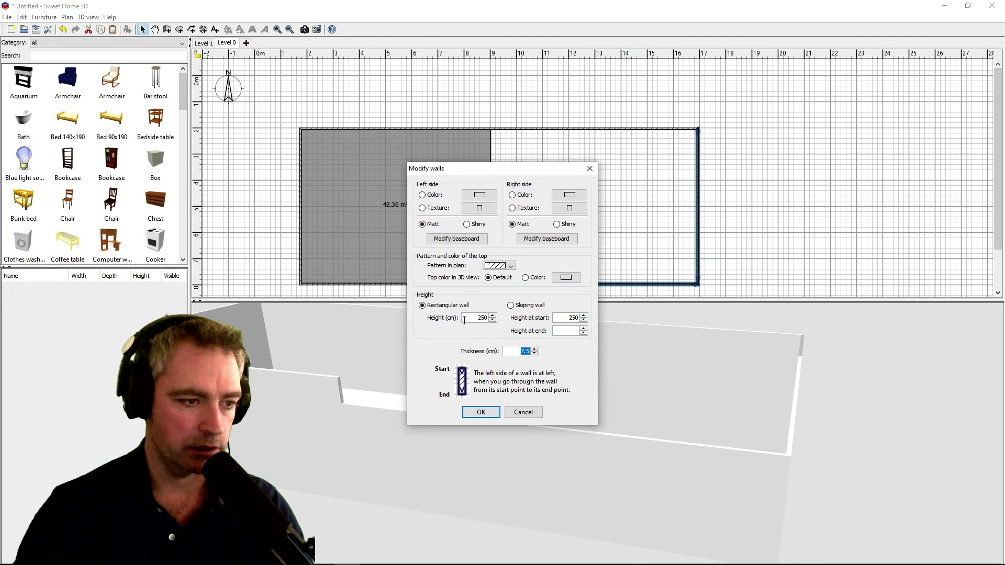
{"action": "type", "text": "300"}
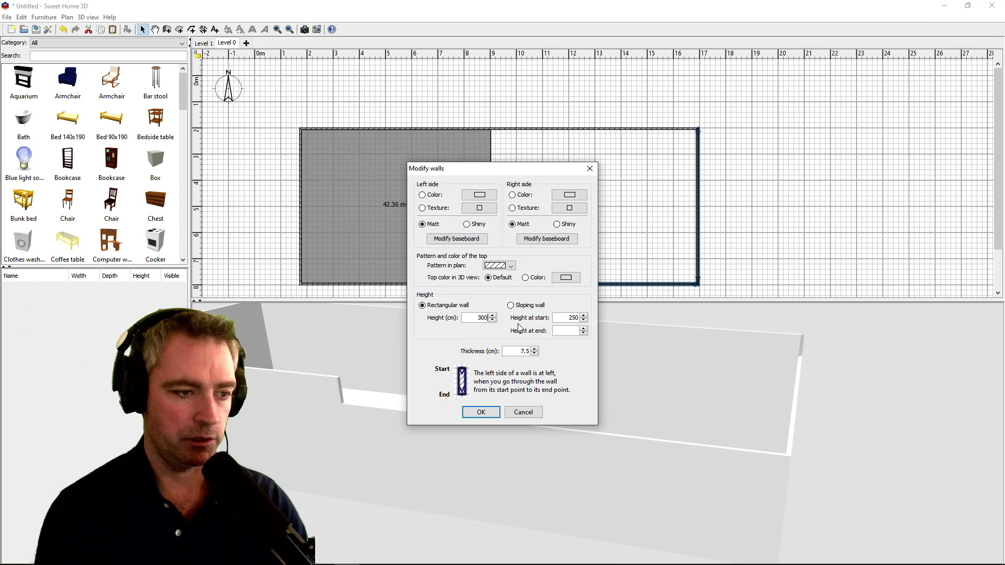
{"action": "left_click", "coordinate": [481, 413]}
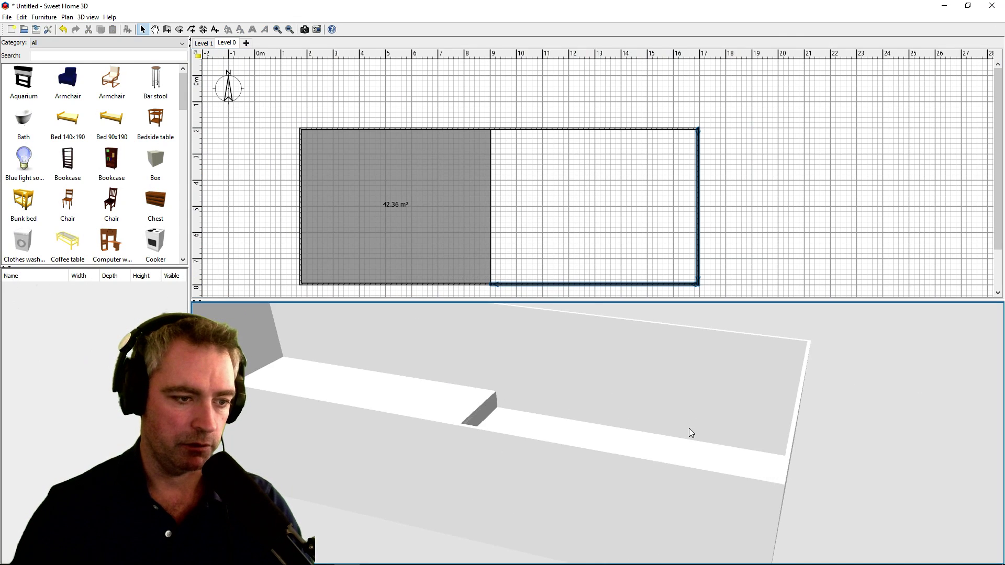
Inspect the adjusted walls from another angle in 3D and compare the plan contents of Level 0 and Level 1.
{"action": "left_click_drag", "start_coordinate": [689, 423], "coordinate": [621, 386]}
{"action": "left_click_drag", "start_coordinate": [729, 353], "coordinate": [655, 352]}
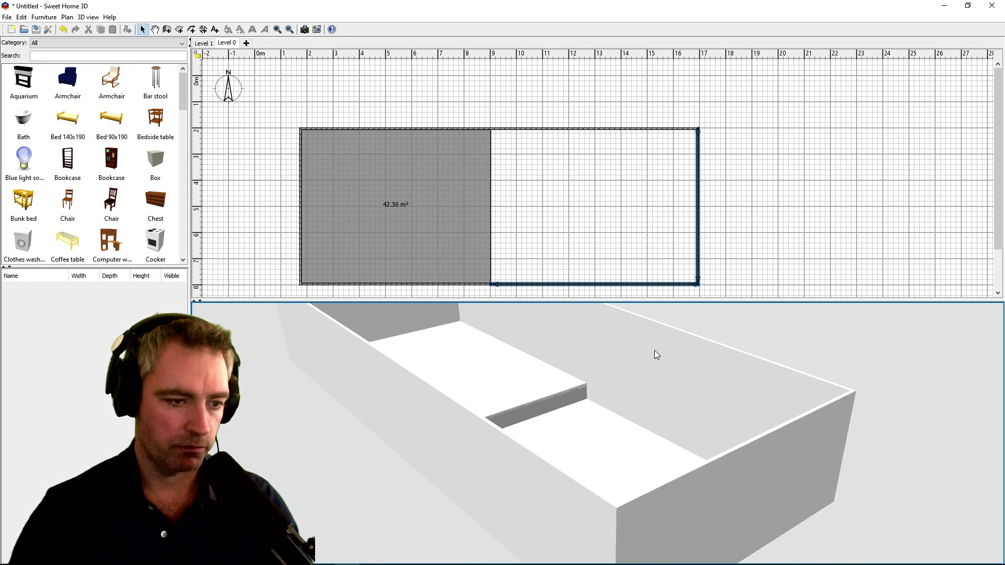
{"action": "left_click", "coordinate": [225, 43]}
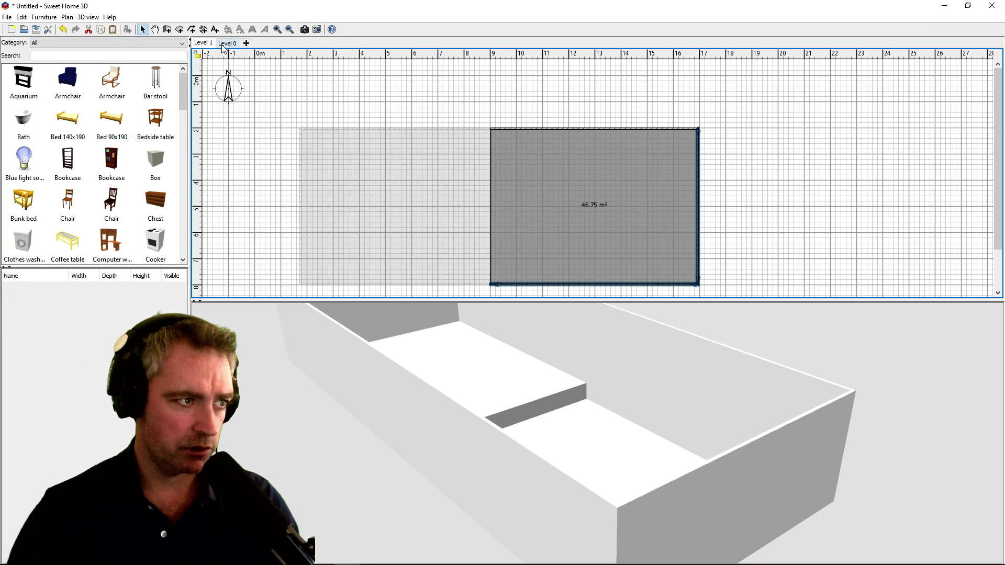
{"action": "left_click", "coordinate": [204, 43]}
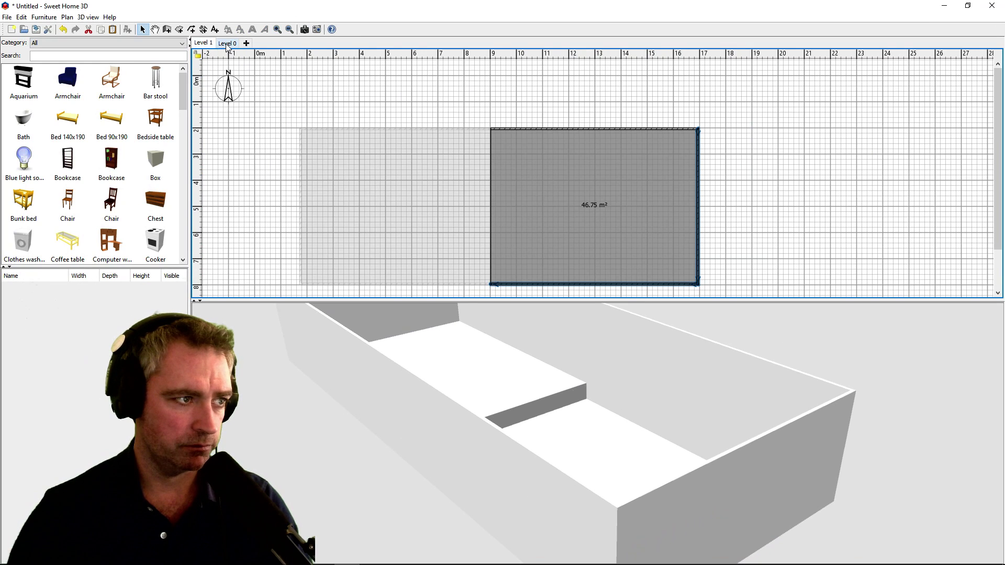
{"action": "left_click", "coordinate": [226, 43]}
{"action": "left_click", "coordinate": [205, 44]}
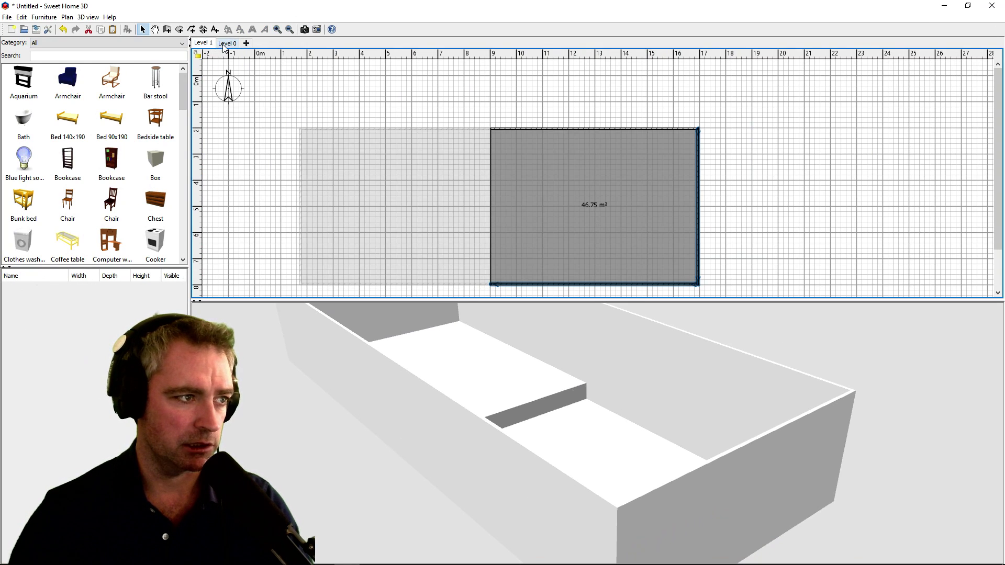
{"action": "left_click", "coordinate": [225, 44]}
{"action": "left_click", "coordinate": [205, 43]}
Rename Level 1 as "Level 0 lower".
{"action": "double_click", "coordinate": [205, 44]}
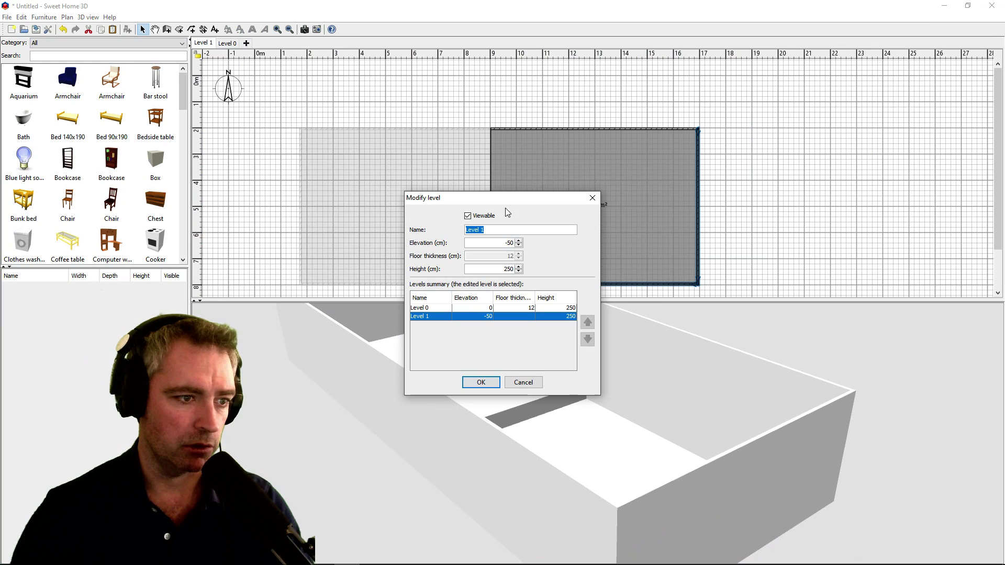
{"action": "left_click_drag", "start_coordinate": [480, 230], "coordinate": [516, 228]}
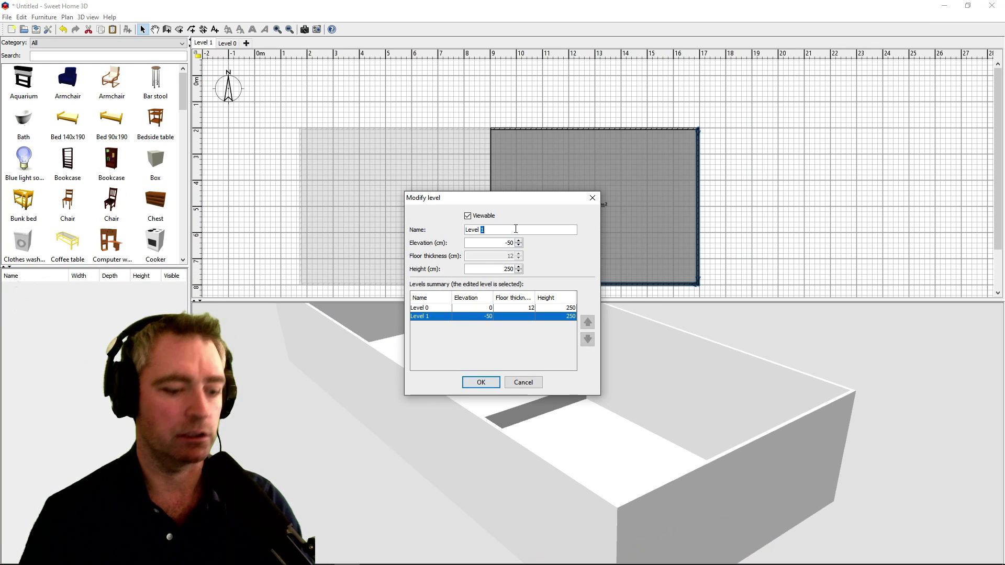
{"action": "type", "text": "0"}
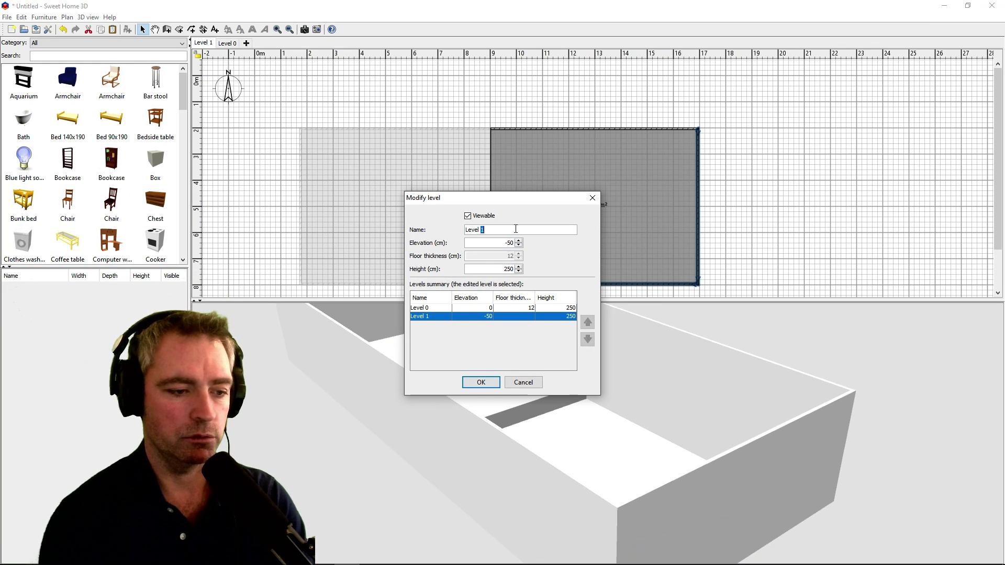
{"action": "type", "text": " lo"}
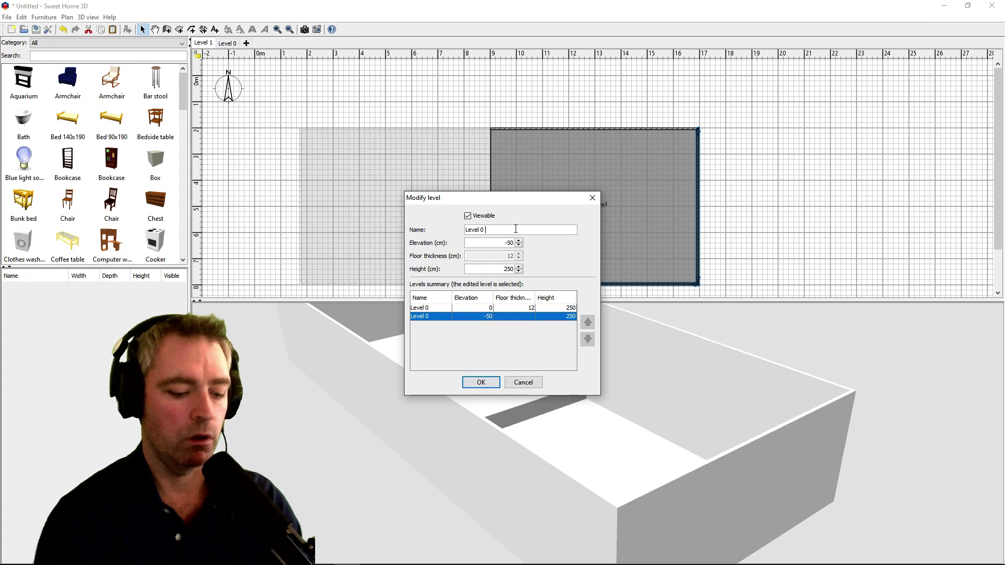
{"action": "type", "text": "wer"}
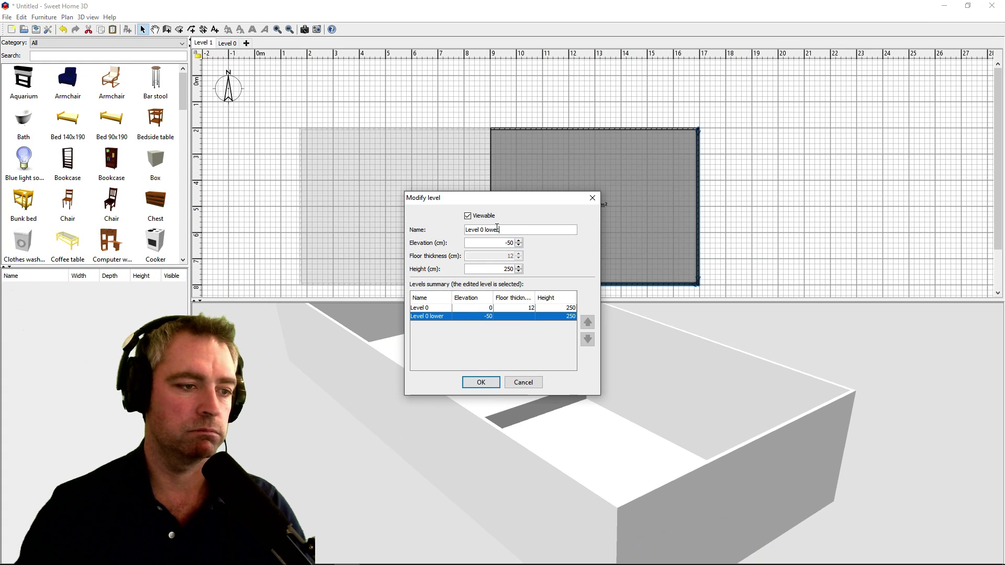
{"action": "left_click", "coordinate": [480, 383]}
Review both ground-floor levels, add a new level above Level 0, and rename it "Level 1".
{"action": "left_click", "coordinate": [243, 44]}
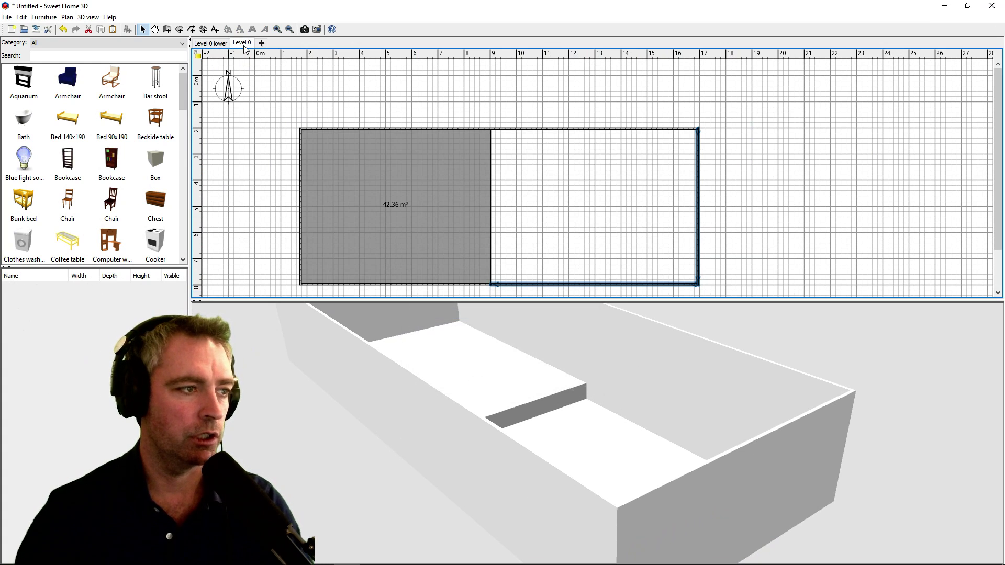
{"action": "left_click", "coordinate": [219, 44]}
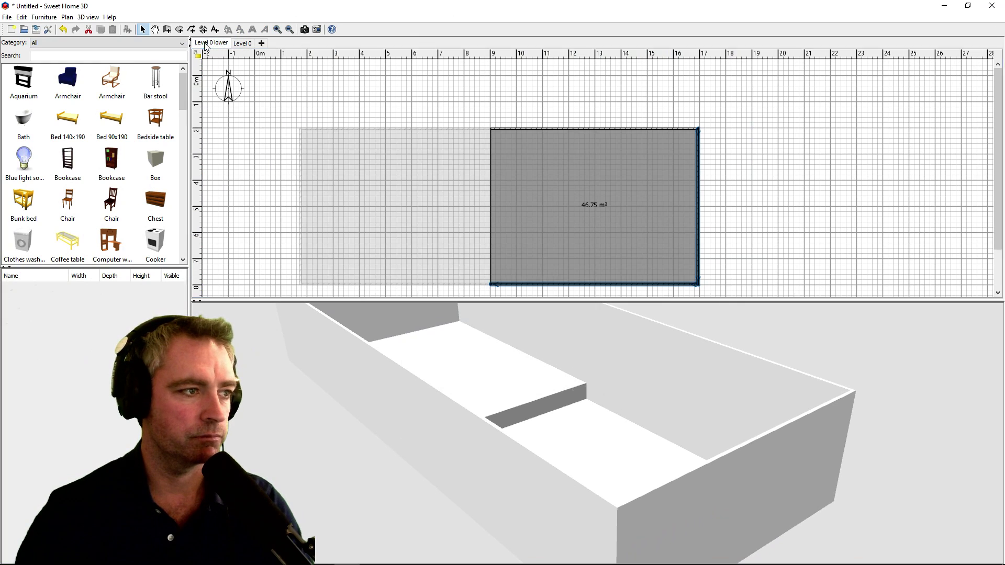
{"action": "left_click", "coordinate": [241, 44]}
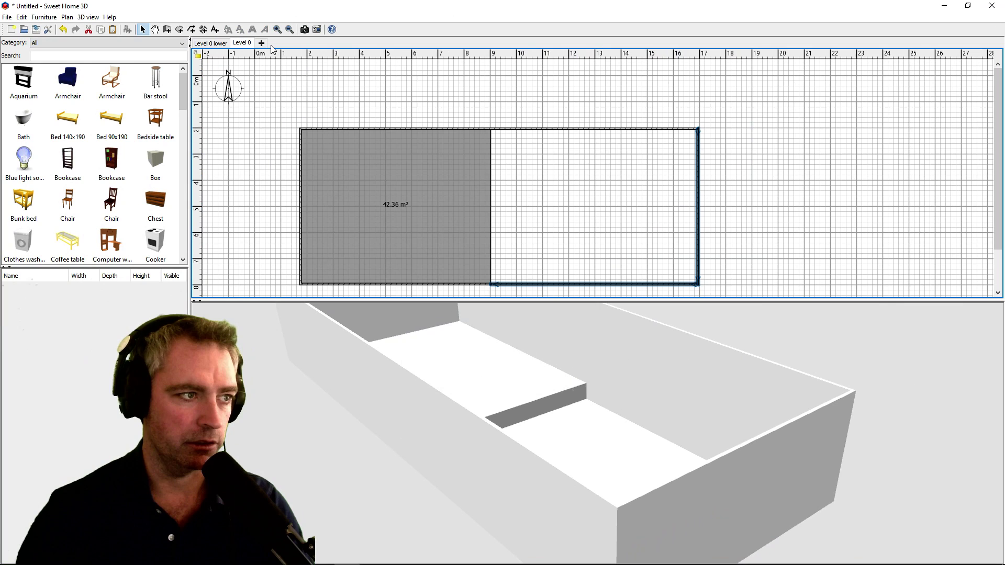
{"action": "left_click", "coordinate": [725, 365]}
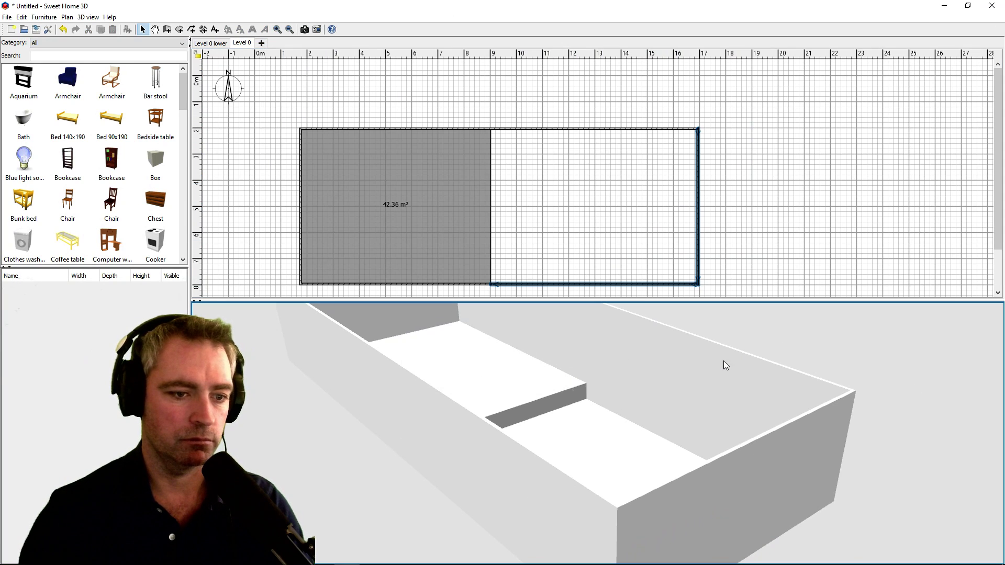
{"action": "left_click", "coordinate": [262, 44]}
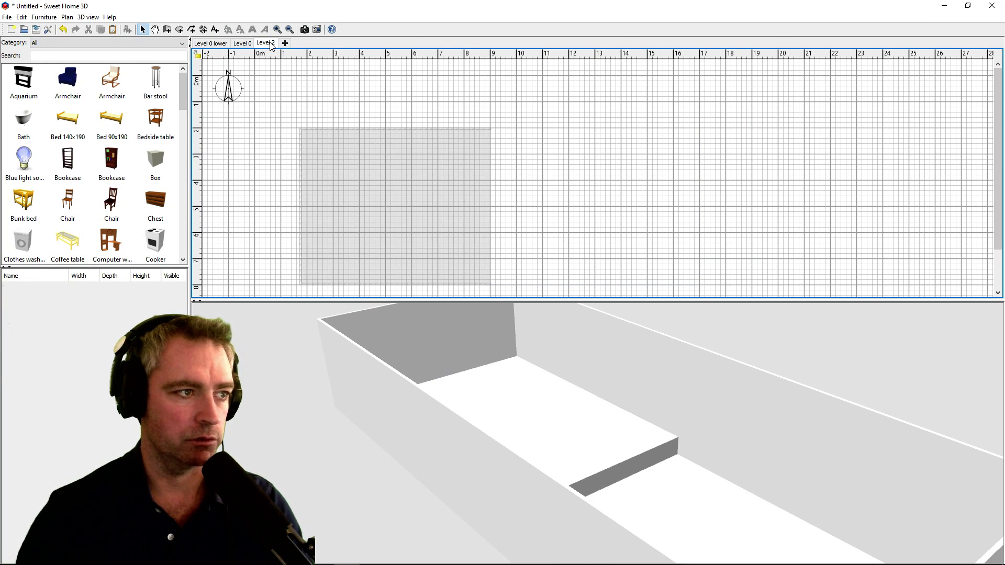
{"action": "double_click", "coordinate": [268, 43]}
{"action": "left_click", "coordinate": [501, 232]}
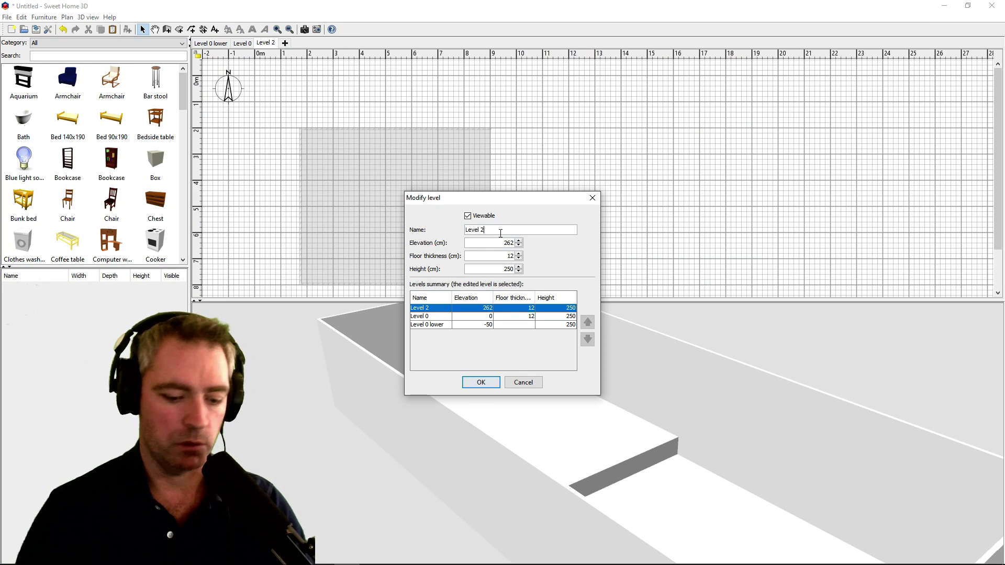
{"action": "key", "text": "BackSpace"}
{"action": "type", "text": "1"}
{"action": "left_click", "coordinate": [479, 383]}
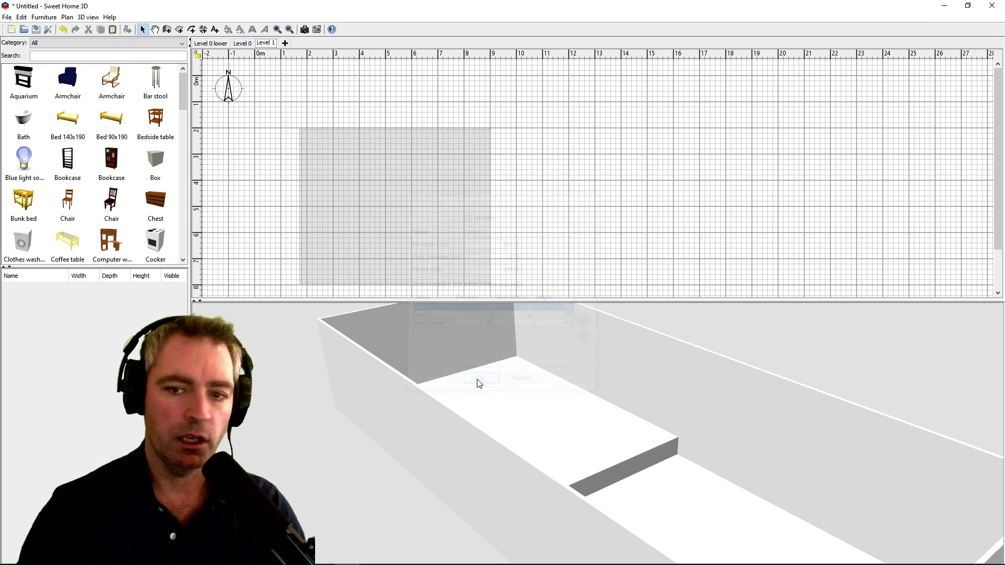
{"action": "left_click_drag", "start_coordinate": [610, 325], "coordinate": [651, 435]}
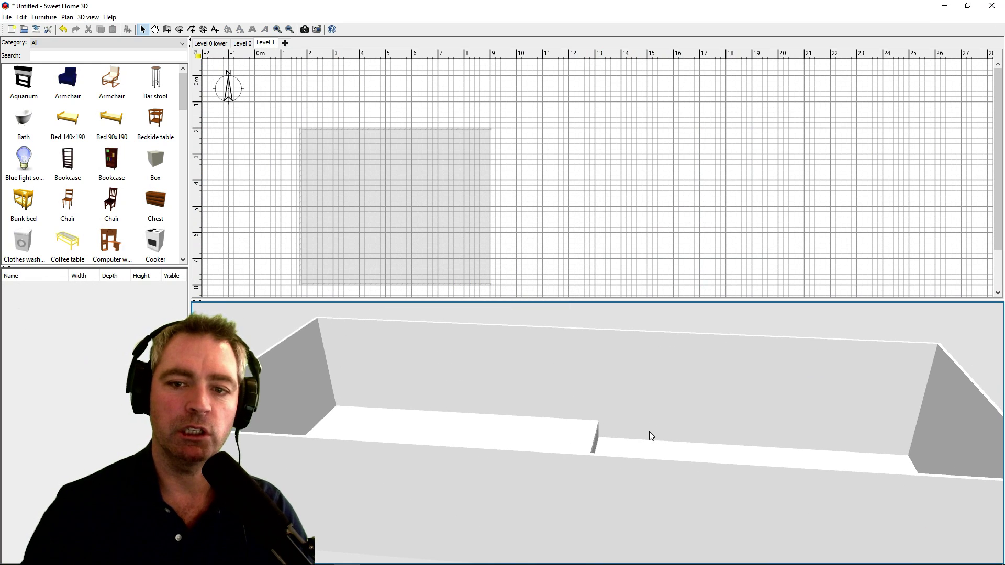